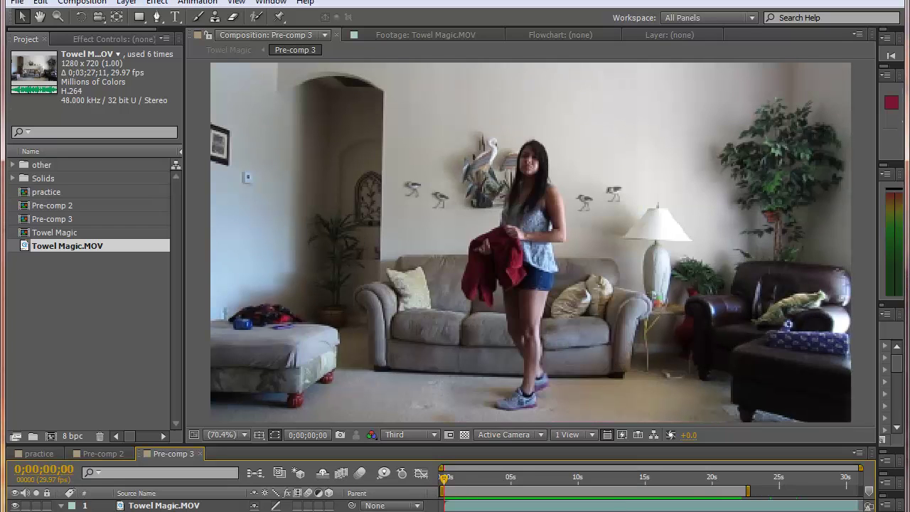
# - Preview Towel Magic.MOV, then make the Towel Magic 2 composition from it and play it
pyautogui.press('space')
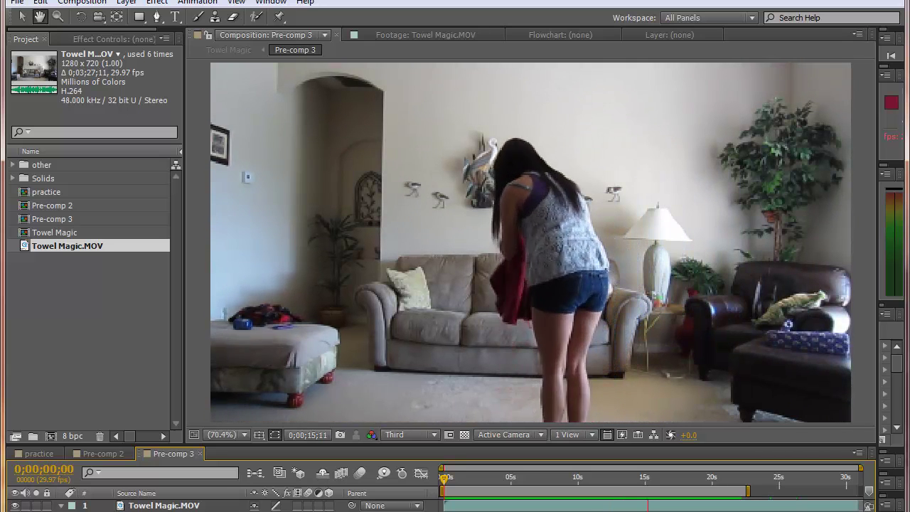
pyautogui.press('space')
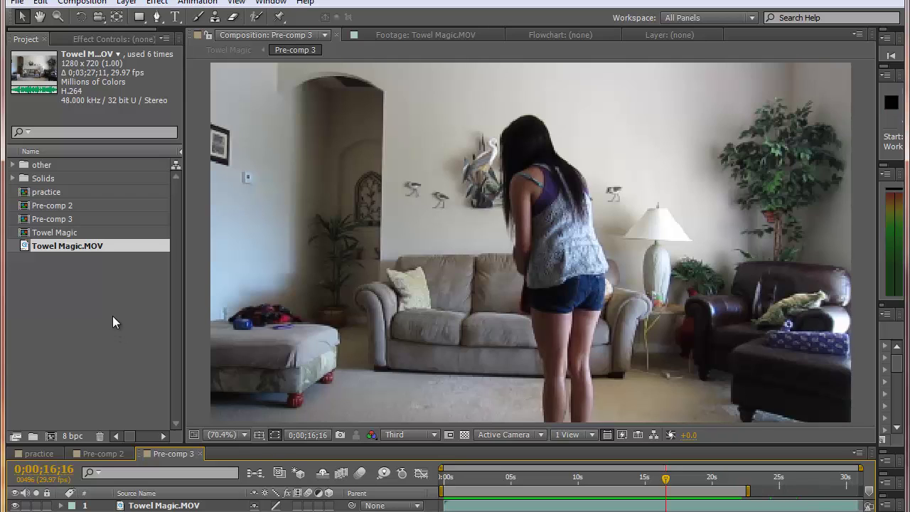
pyautogui.click(59, 246)
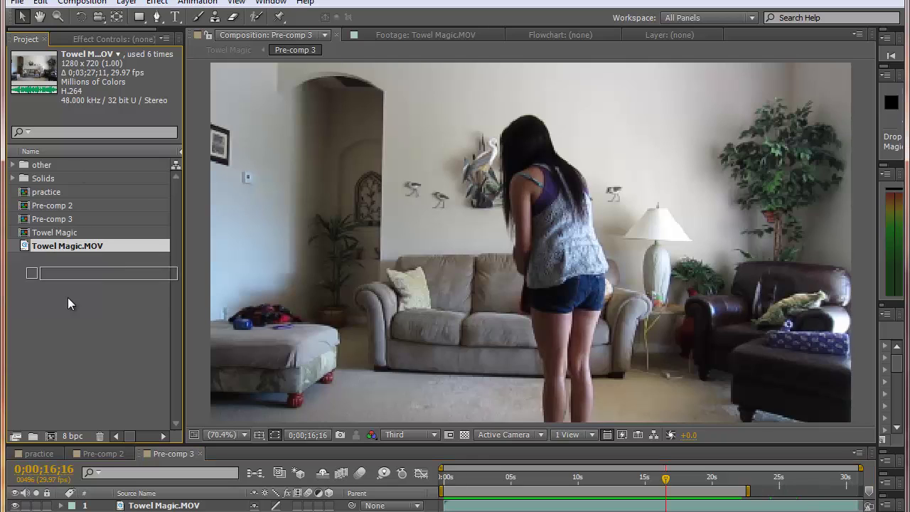
pyautogui.click(49, 436)
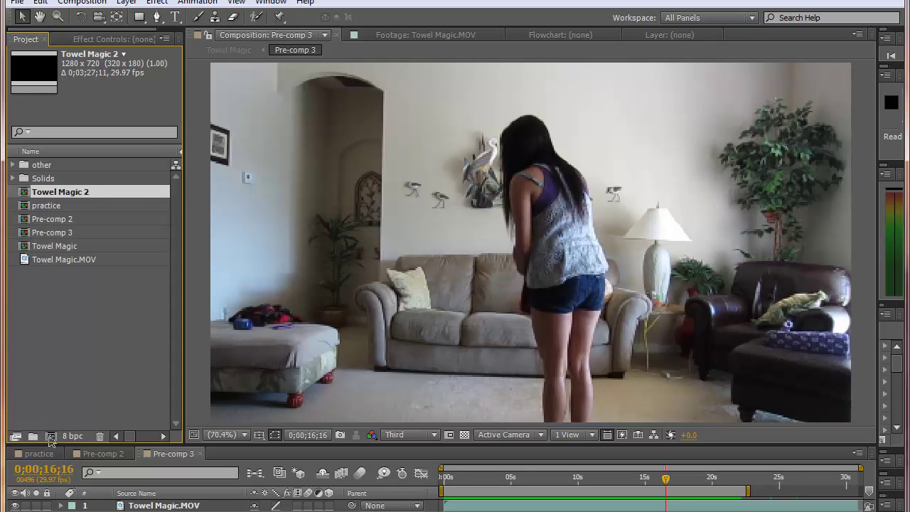
pyautogui.press('space')
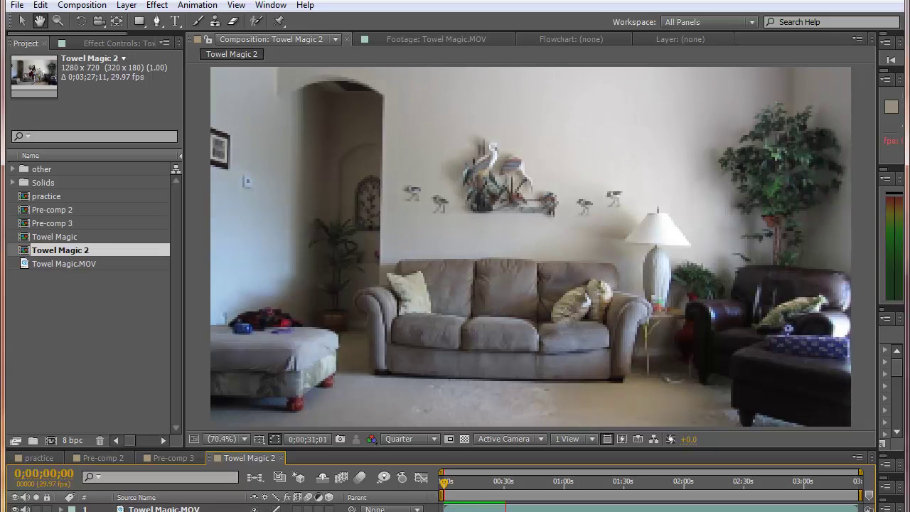
# - Shorten the work area to the first 30 seconds and trim the composition to it
pyautogui.press('space')
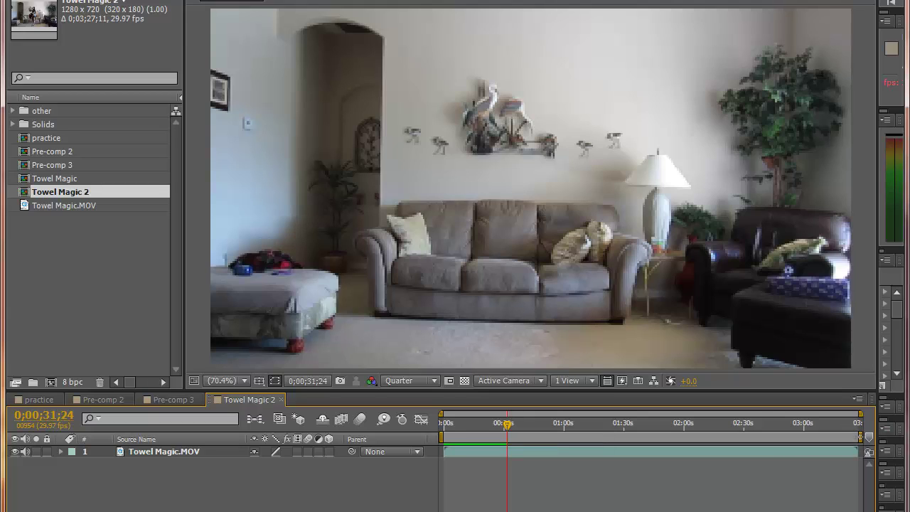
pyautogui.moveTo(861, 437); pyautogui.dragTo(510, 482)
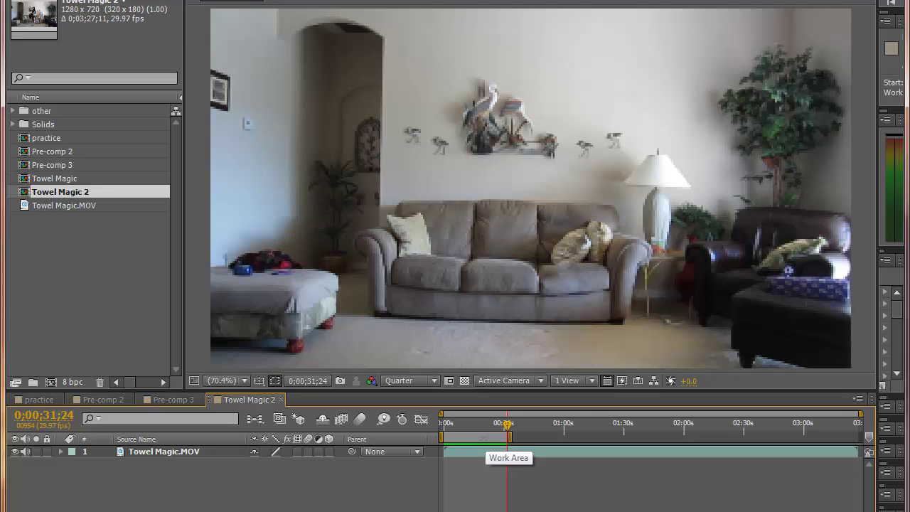
pyautogui.rightClick(484, 440)
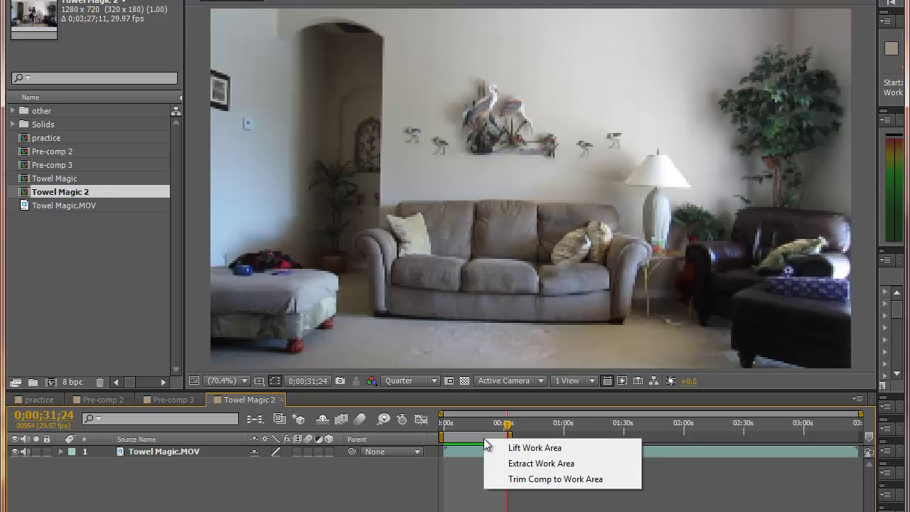
pyautogui.click(548, 481)
pyautogui.moveTo(833, 426); pyautogui.dragTo(675, 427)
# - Duplicate the Towel Magic.MOV footage layer with Ctrl+D
pyautogui.click(637, 427)
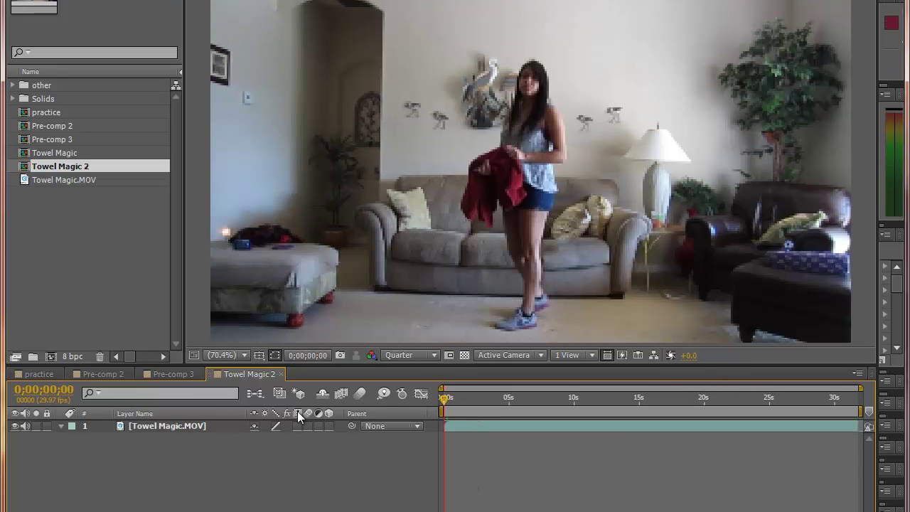
pyautogui.click(161, 428)
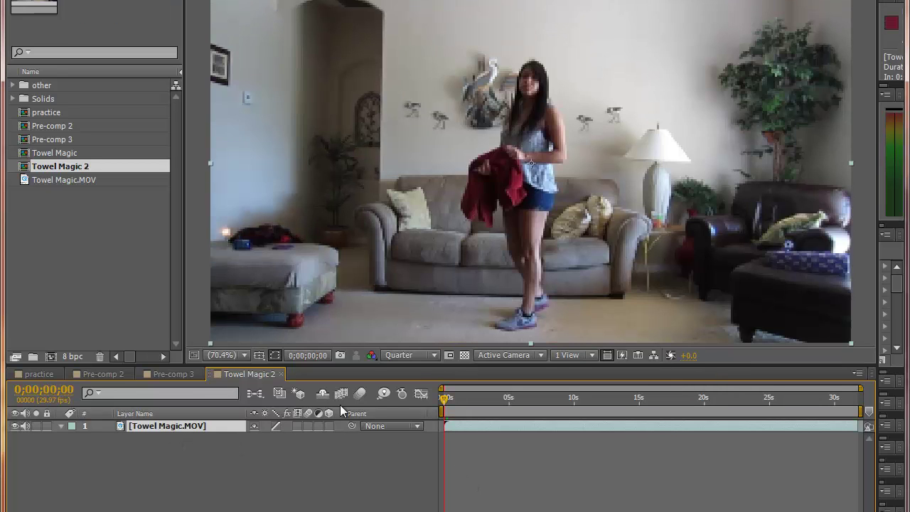
pyautogui.hotkey('ctrl', 'd')
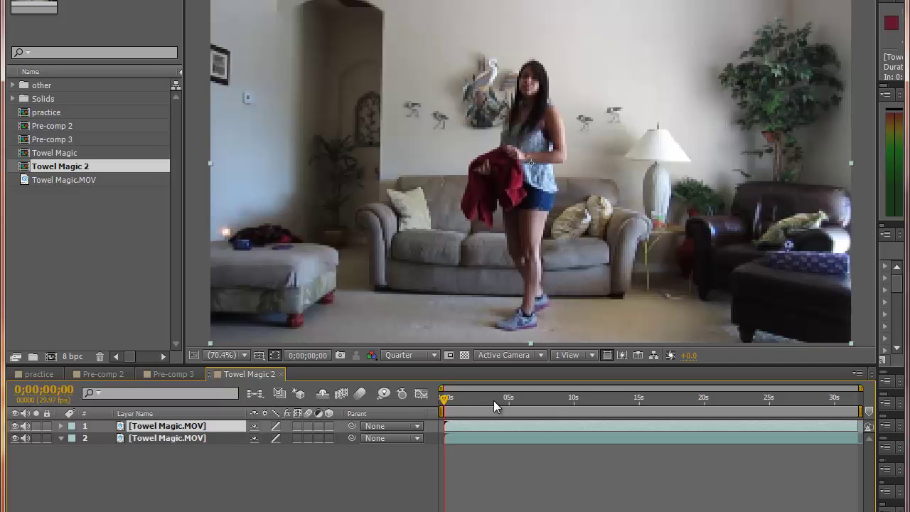
# - Scrub and play through the towel drop to find the frame where she walks back
pyautogui.click(544, 399)
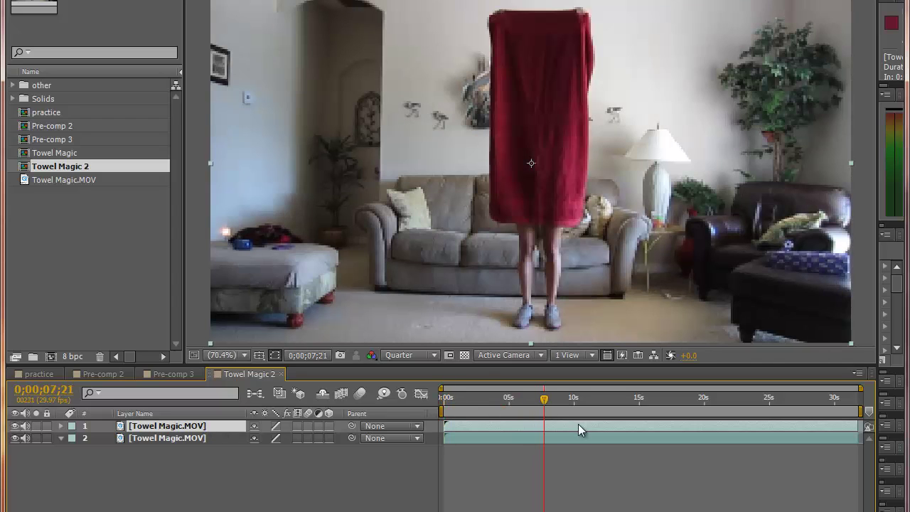
pyautogui.click(176, 438)
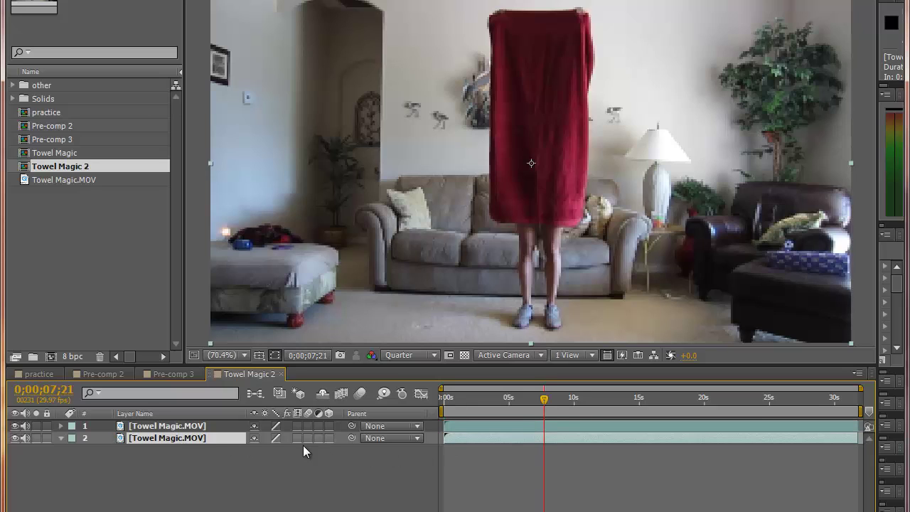
pyautogui.click(556, 403)
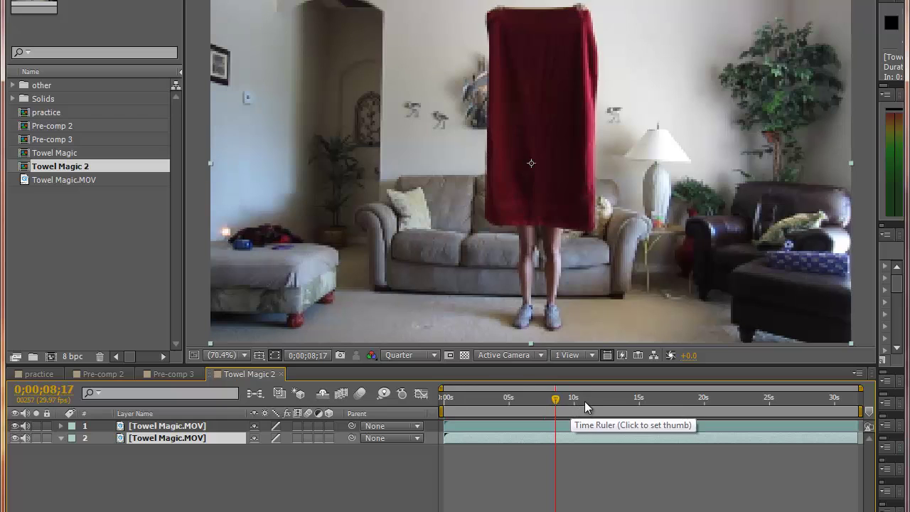
pyautogui.press('space')
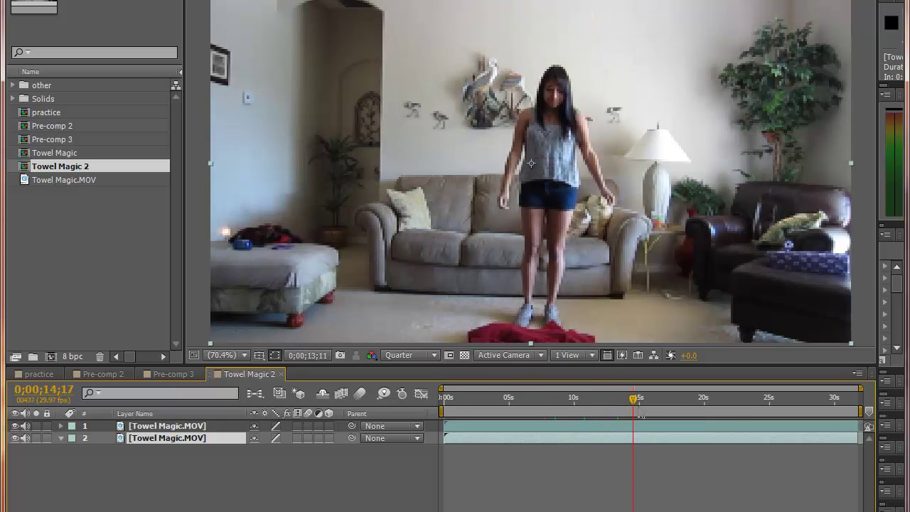
pyautogui.click(662, 403)
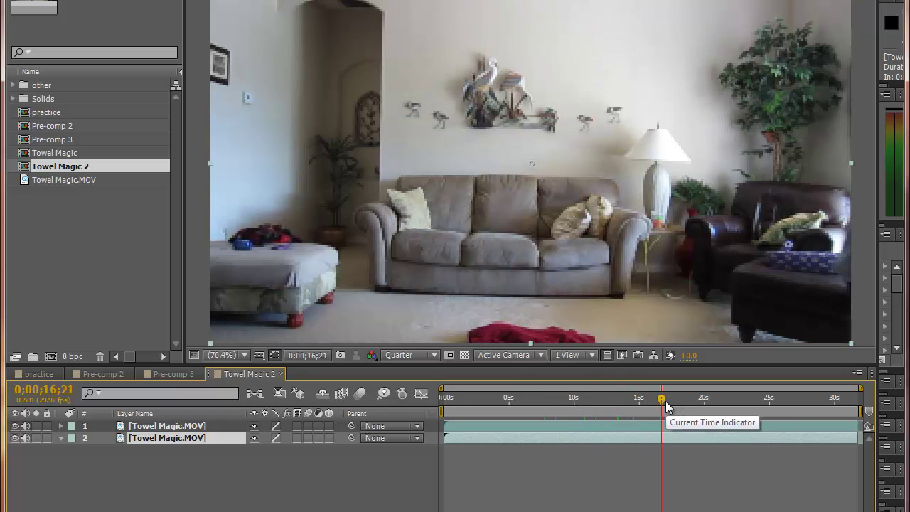
pyautogui.moveTo(662, 399)
pyautogui.mouseDown()
pyautogui.moveTo(653, 402)
pyautogui.moveTo(666, 402)
pyautogui.mouseUp()
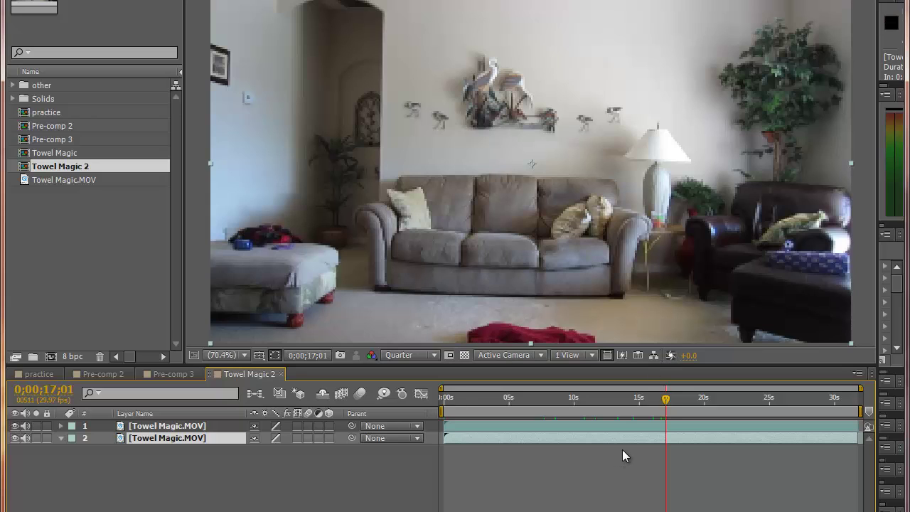
pyautogui.press('pageup')
pyautogui.press('pageup')
pyautogui.press('pageup')
pyautogui.press('pageup')
pyautogui.press('pageup')
pyautogui.press('pageup')
pyautogui.press('pageup')
pyautogui.press('pageup')
pyautogui.press('pageup')
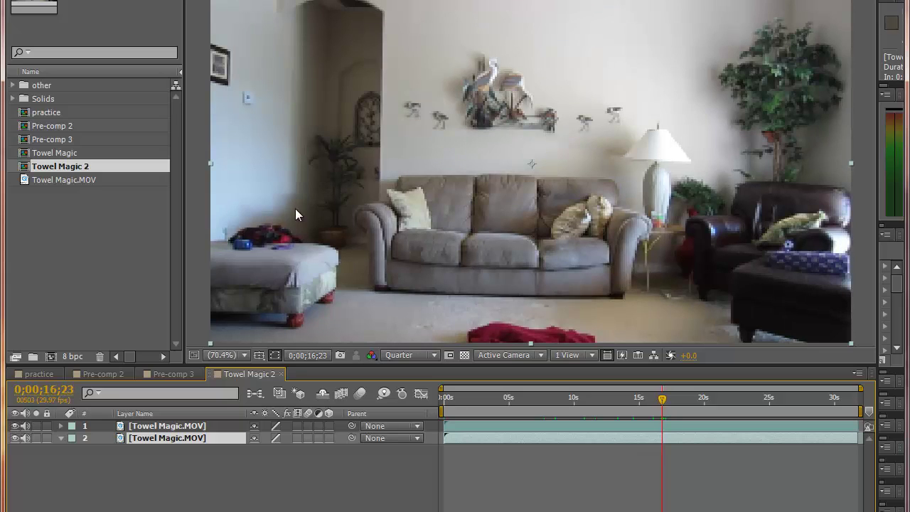
# - Rename the top layer 'before' and the second layer 'after', then select 'after'
pyautogui.rightClick(169, 426)
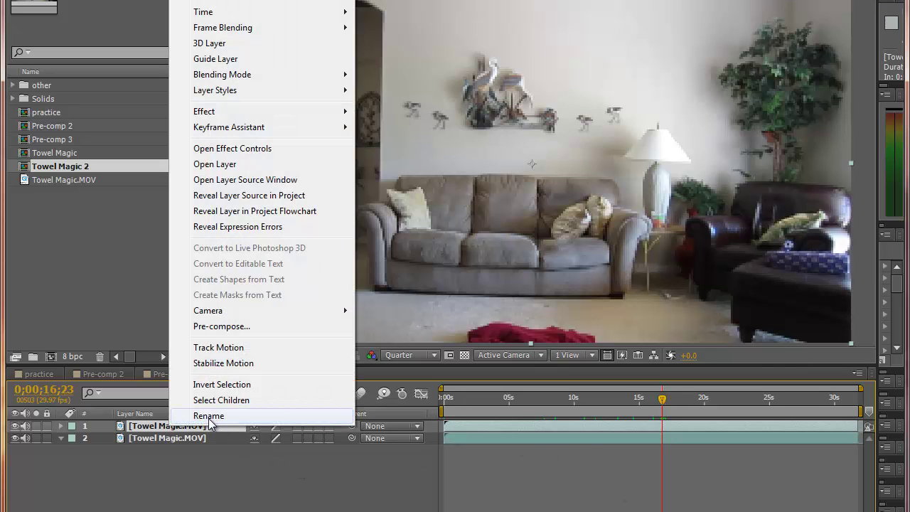
pyautogui.click(209, 416)
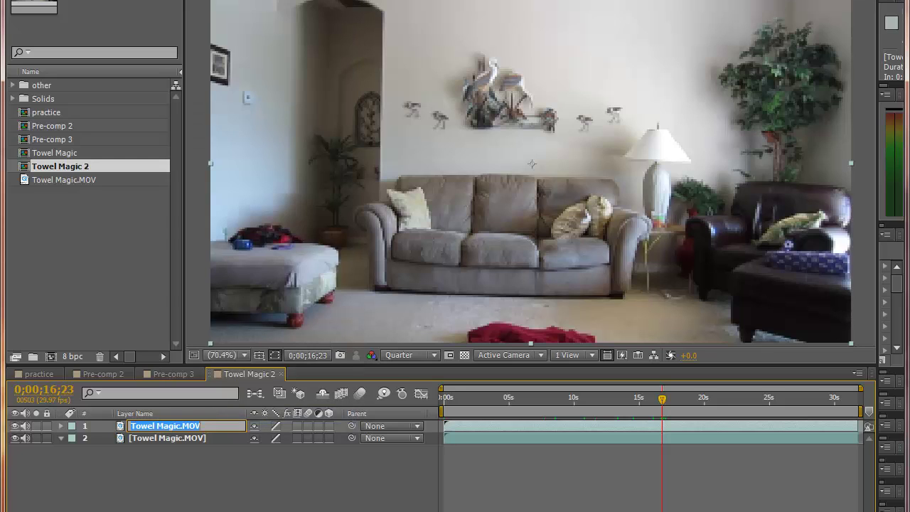
pyautogui.write('before')
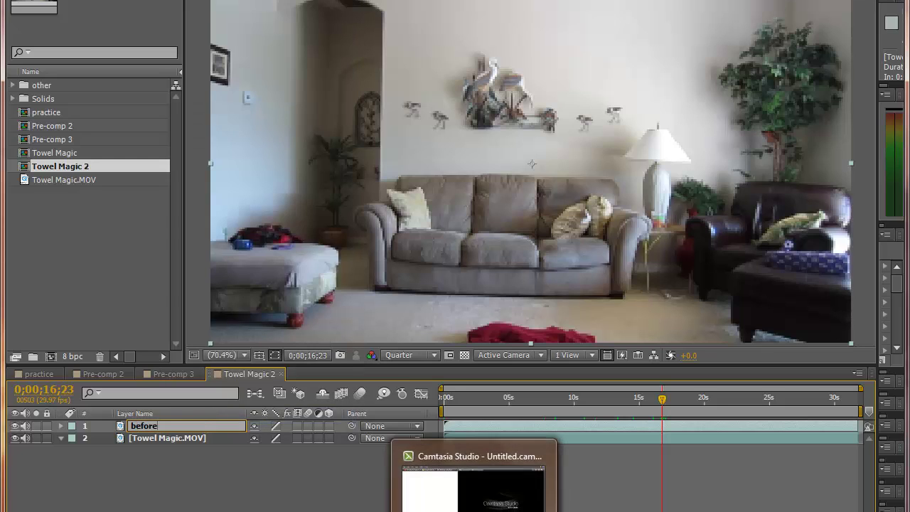
pyautogui.rightClick(158, 439)
pyautogui.click(202, 430)
pyautogui.write('after')
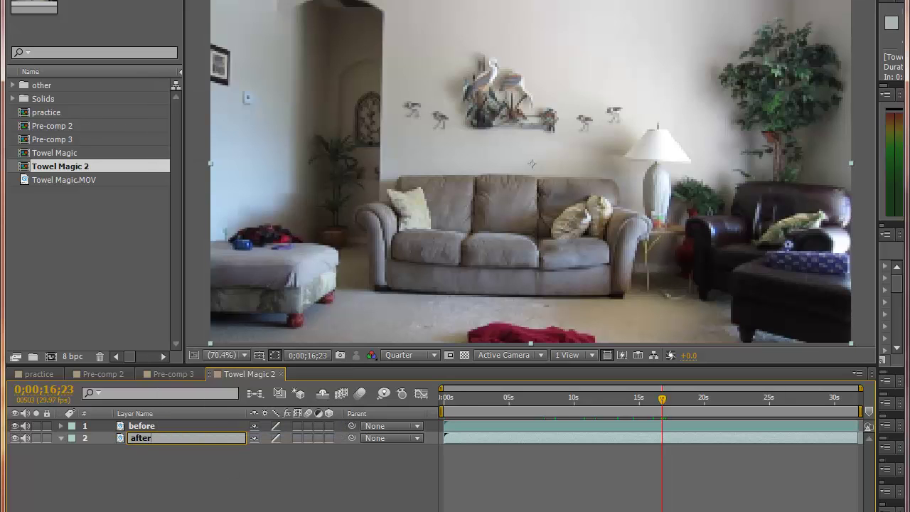
pyautogui.press('Return')
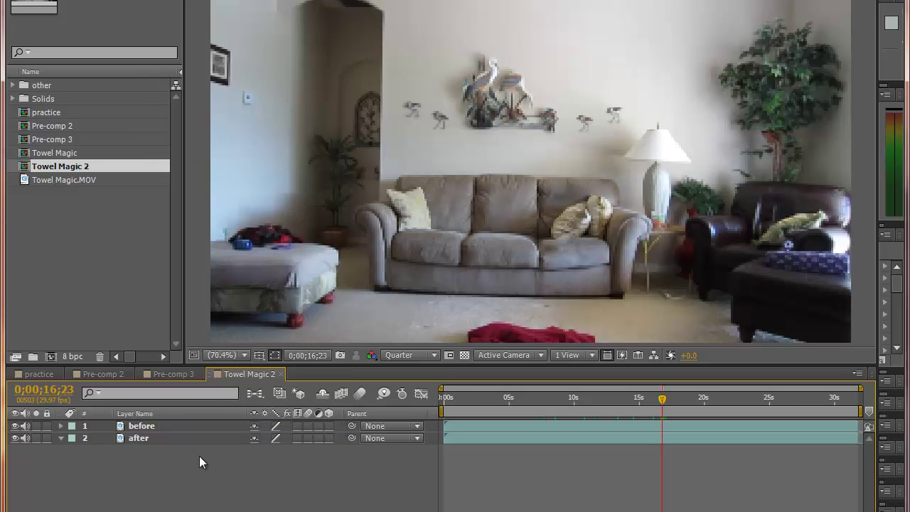
pyautogui.click(142, 438)
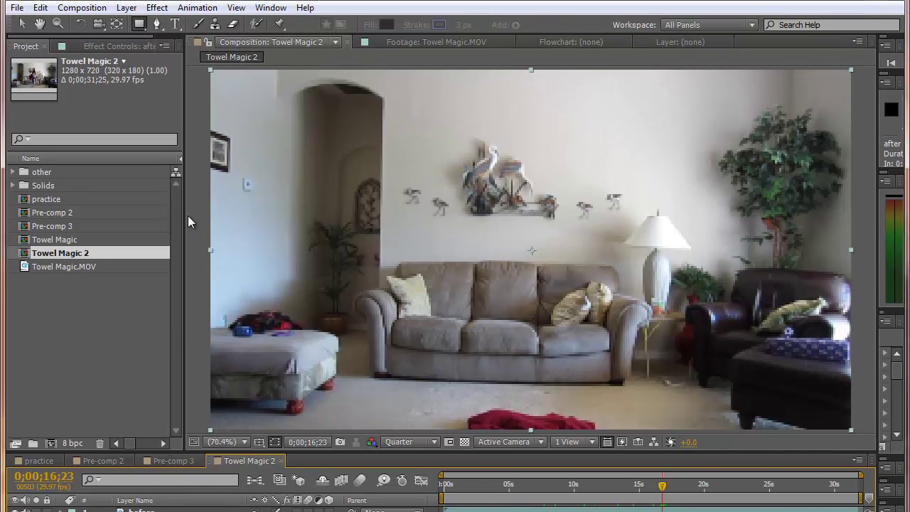
# - Enable Time Remapping on the 'after' layer from the Layer menu
pyautogui.click(126, 8)
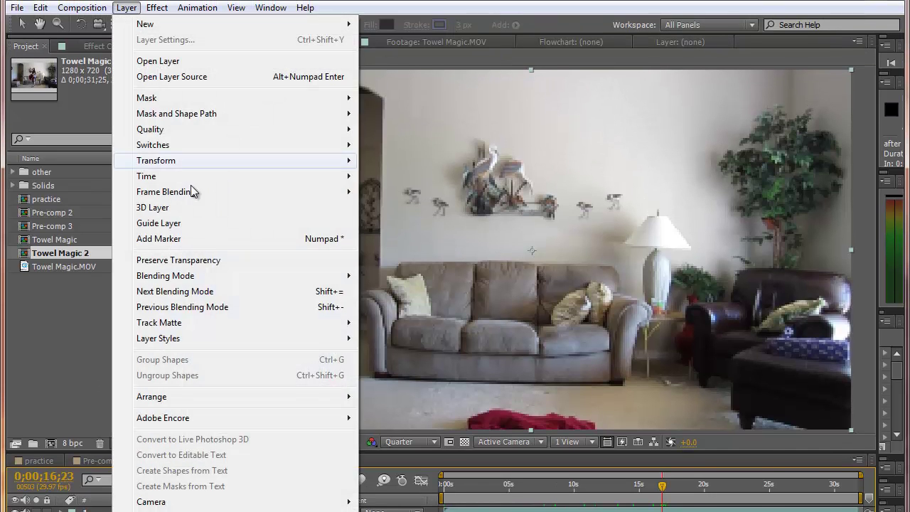
pyautogui.moveTo(169, 175)
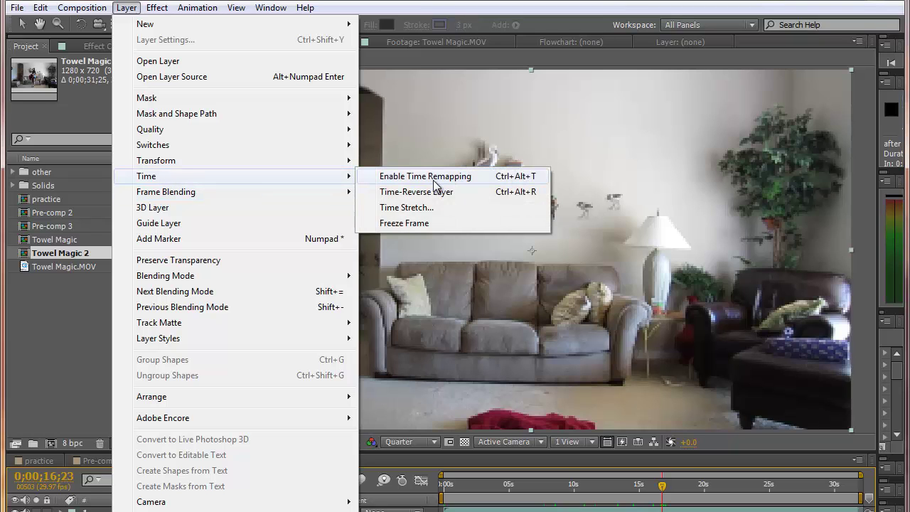
pyautogui.click(433, 180)
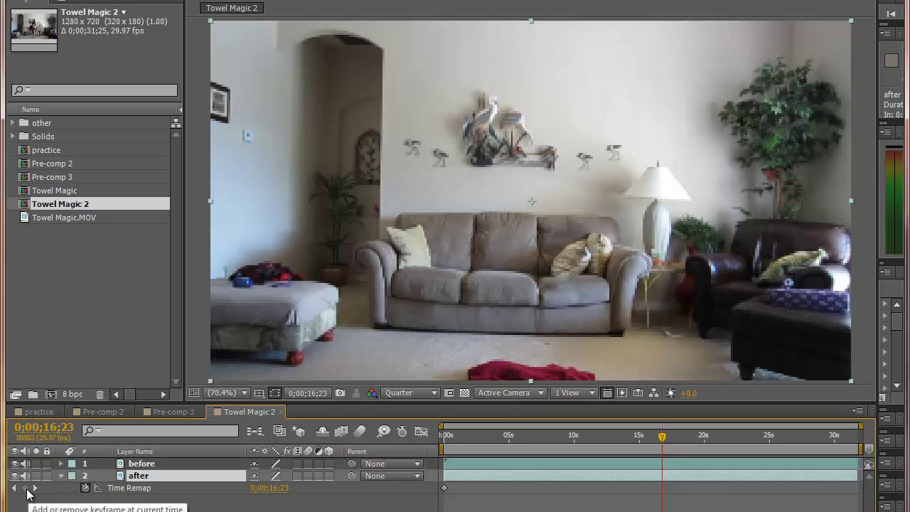
# - Keyframe Time Remap at the empty-room frame, delete the 0s keyframe, and scrub to check the hold
pyautogui.click(25, 488)
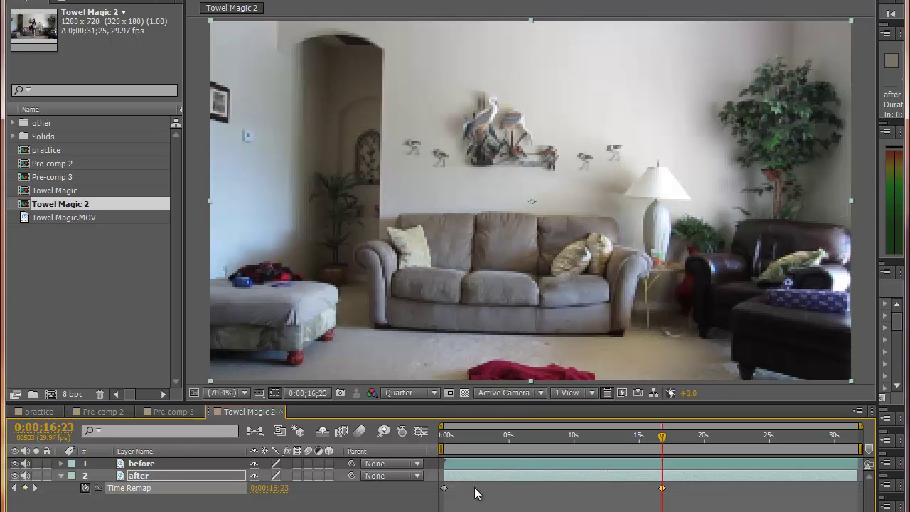
pyautogui.click(445, 489)
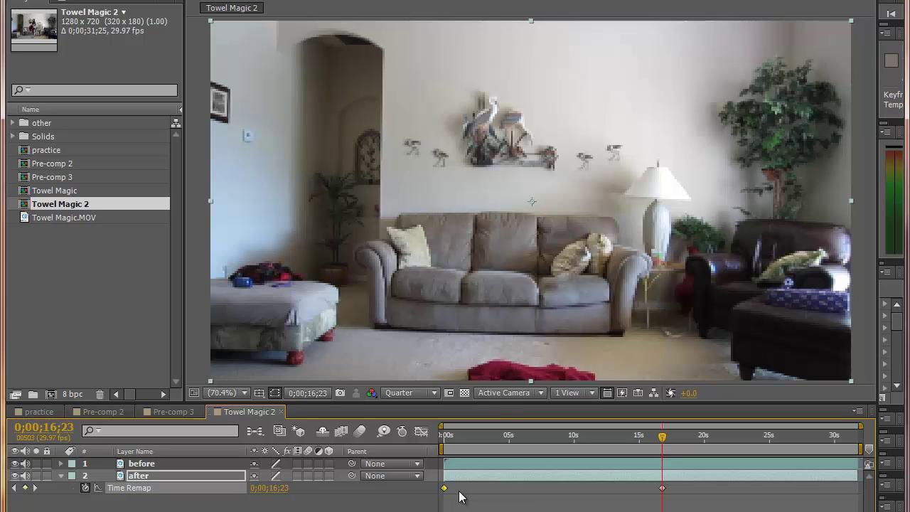
pyautogui.press('Delete')
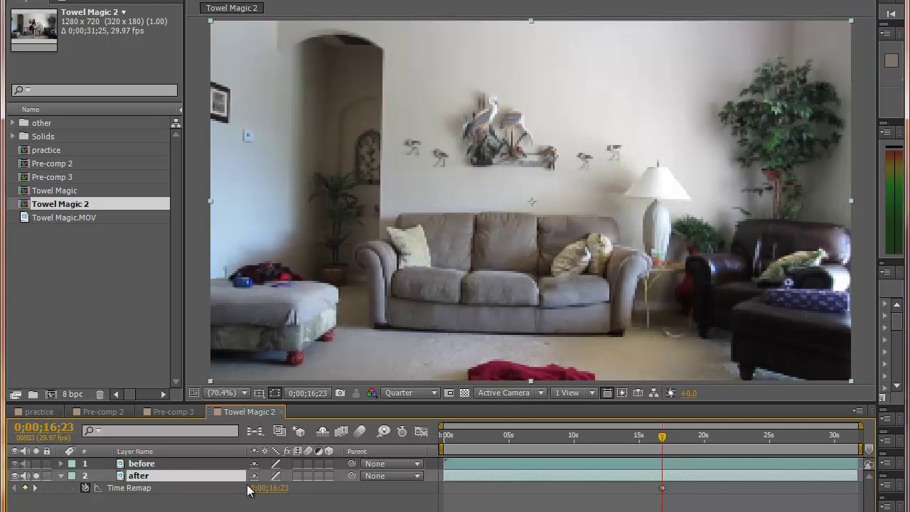
pyautogui.moveTo(661, 437); pyautogui.dragTo(545, 439)
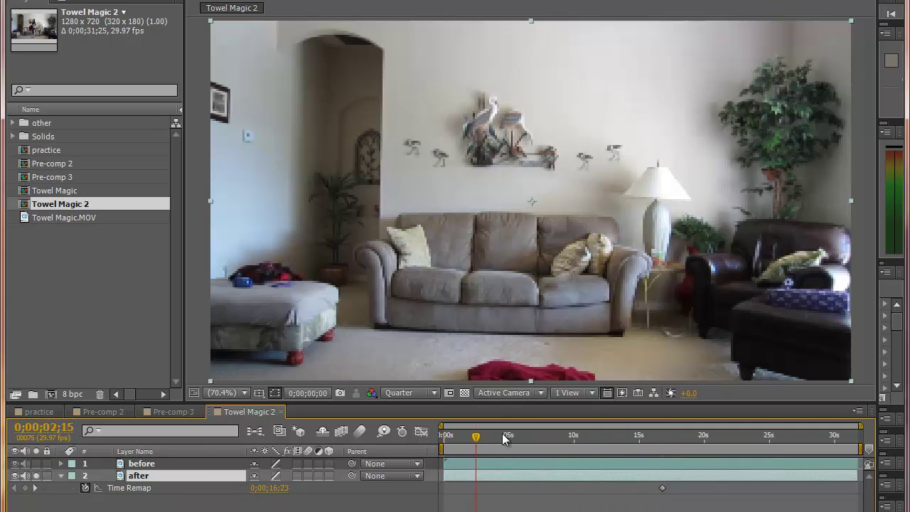
pyautogui.moveTo(510, 438); pyautogui.dragTo(9, 462)
# - Make the 'before' layer visible and park the time indicator at 0;00;08;11
pyautogui.click(27, 478)
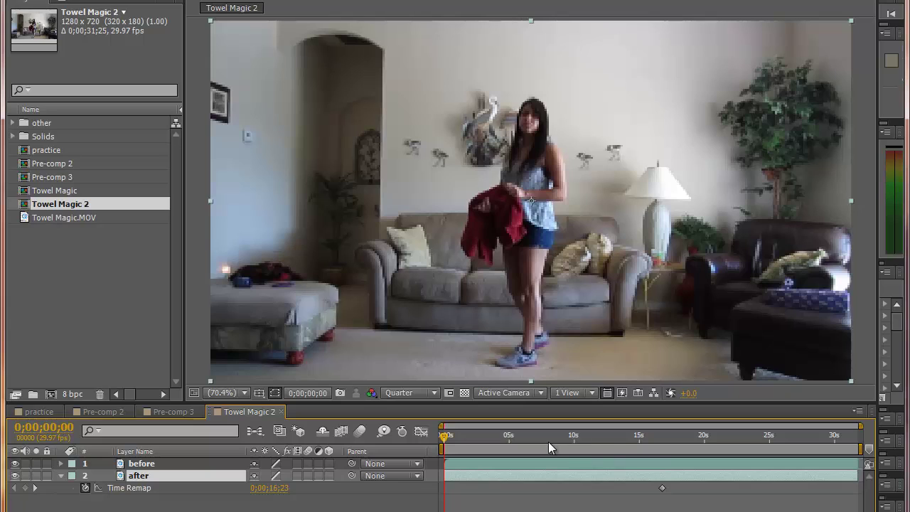
pyautogui.click(481, 447)
pyautogui.click(141, 463)
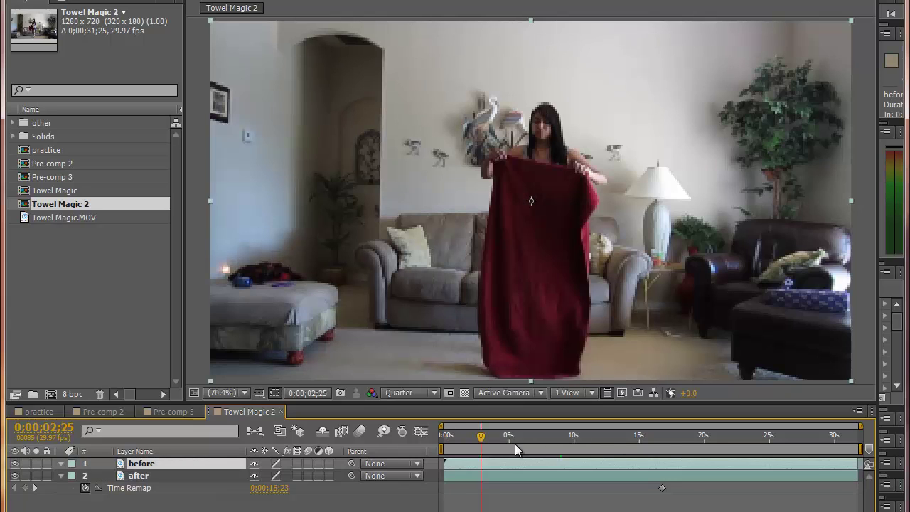
pyautogui.moveTo(532, 437); pyautogui.dragTo(553, 437)
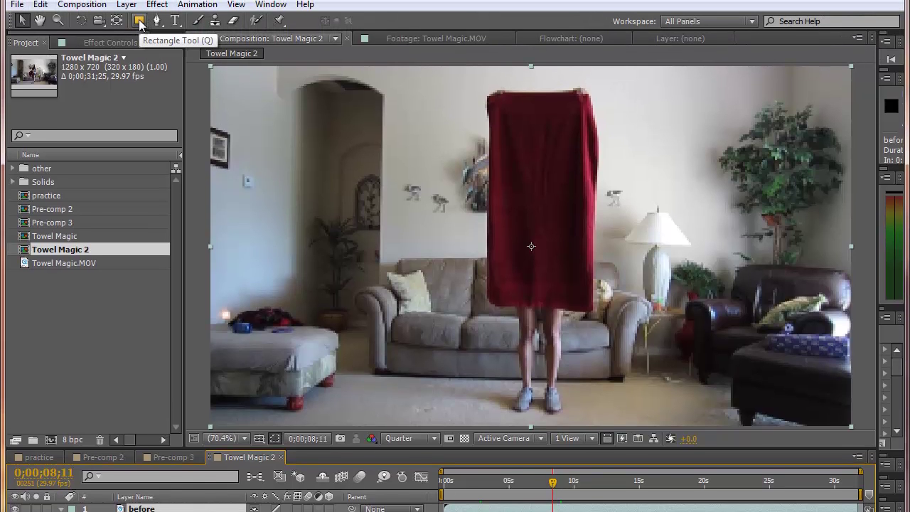
# - Draw a tall rectangle mask around the raised towel on the 'before' layer
pyautogui.moveTo(140, 24); pyautogui.dragTo(171, 31)
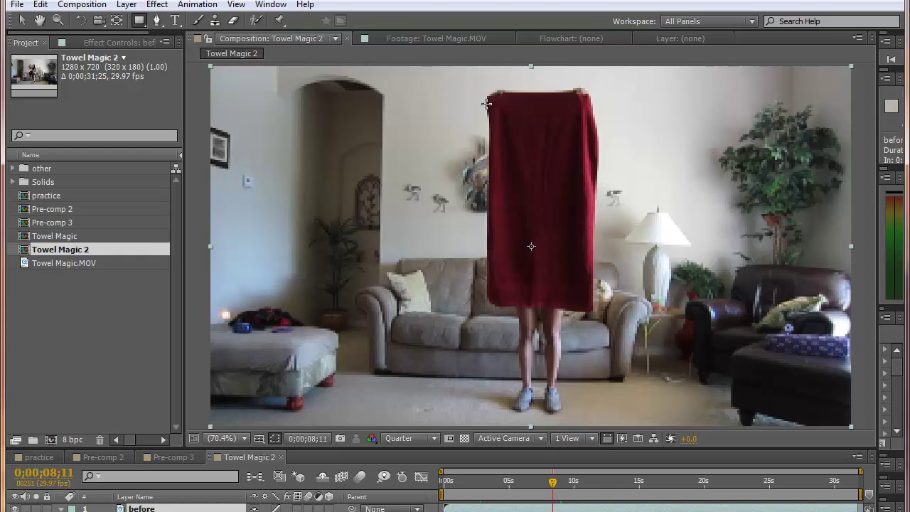
pyautogui.press(',')
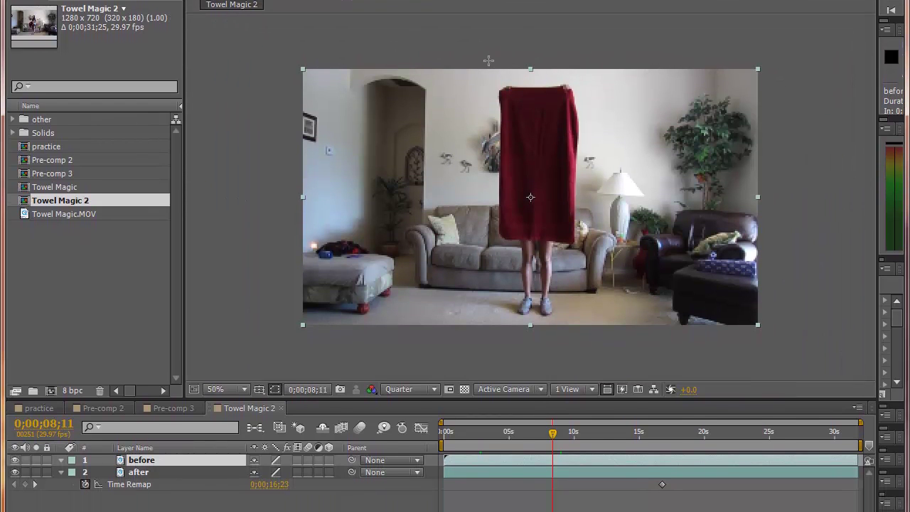
pyautogui.moveTo(489, 109)
pyautogui.mouseDown()
pyautogui.moveTo(502, 390)
pyautogui.moveTo(523, 395)
pyautogui.mouseUp()
pyautogui.moveTo(523, 339); pyautogui.dragTo(590, 326)
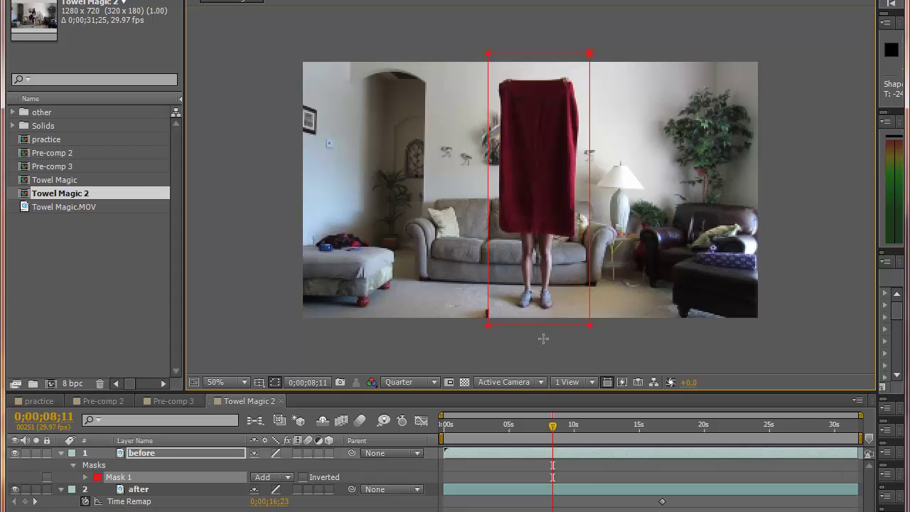
pyautogui.press('.')
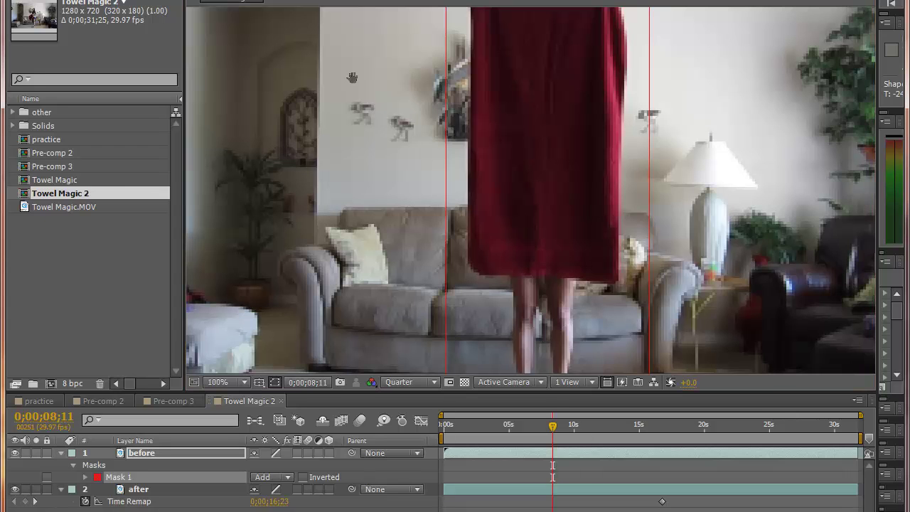
pyautogui.moveTo(569, 242); pyautogui.dragTo(630, 68)
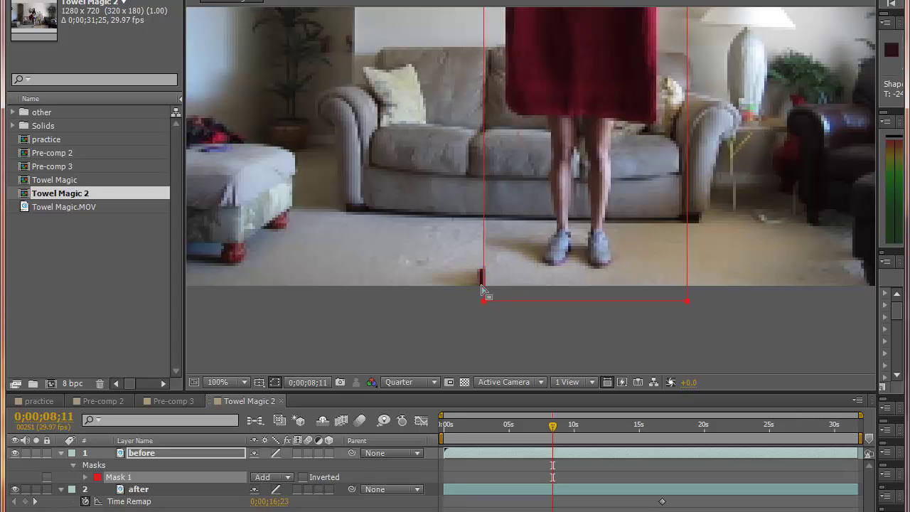
# - Hide the 'before' layer to check the empty room, then adjust Mask 1's corner points
pyautogui.click(137, 491)
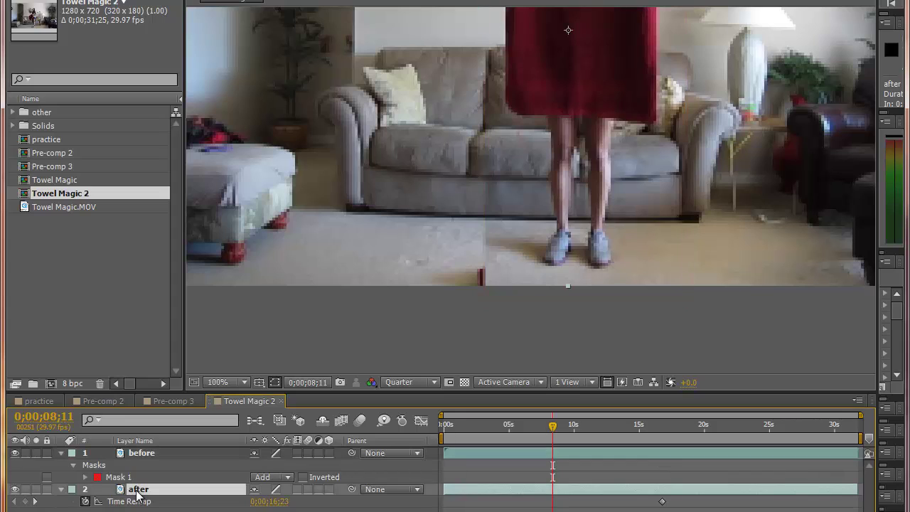
pyautogui.click(16, 454)
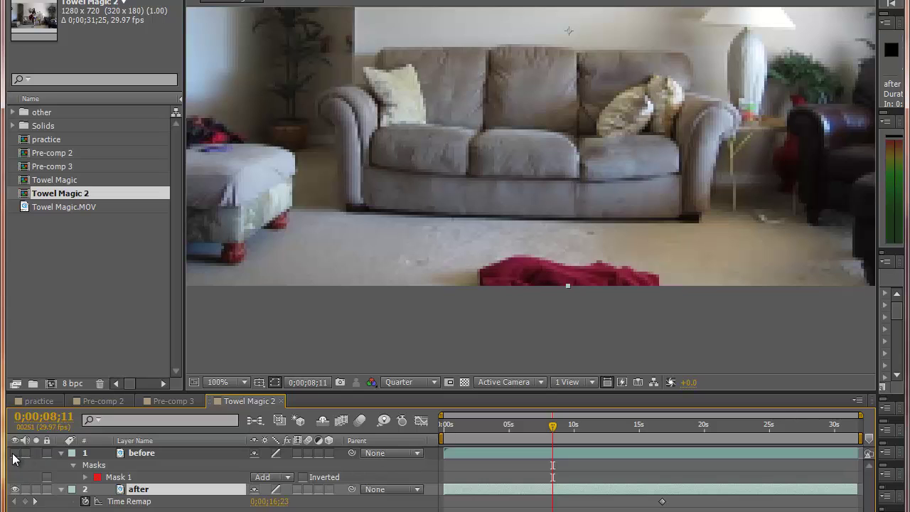
pyautogui.press(',')
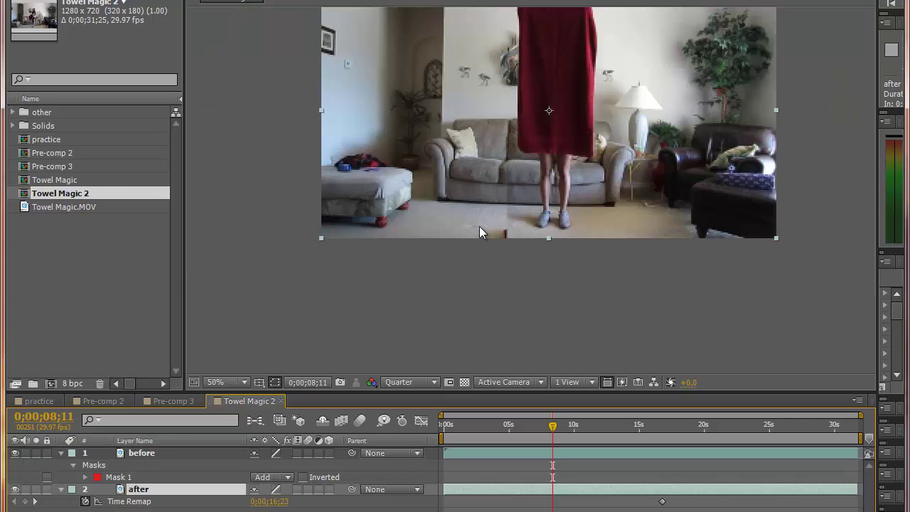
pyautogui.press(',')
pyautogui.click(244, 384)
pyautogui.click(249, 142)
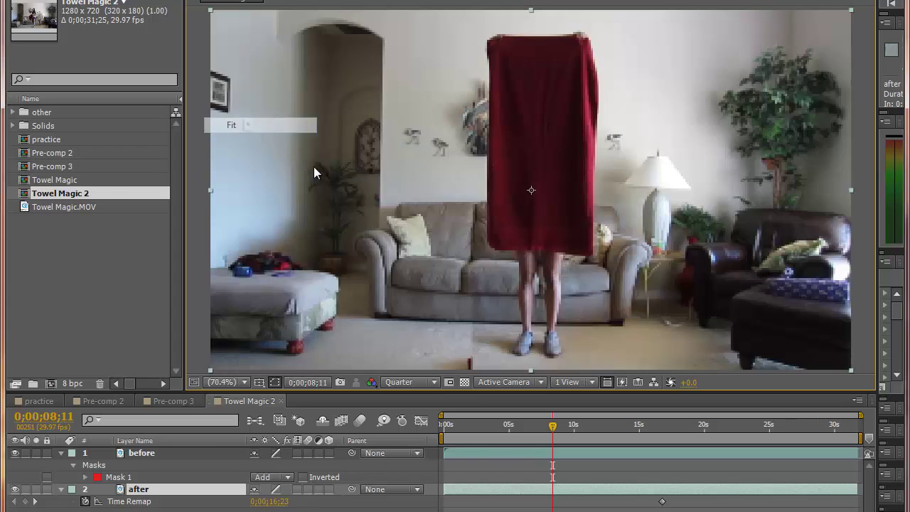
pyautogui.click(122, 478)
pyautogui.press(',')
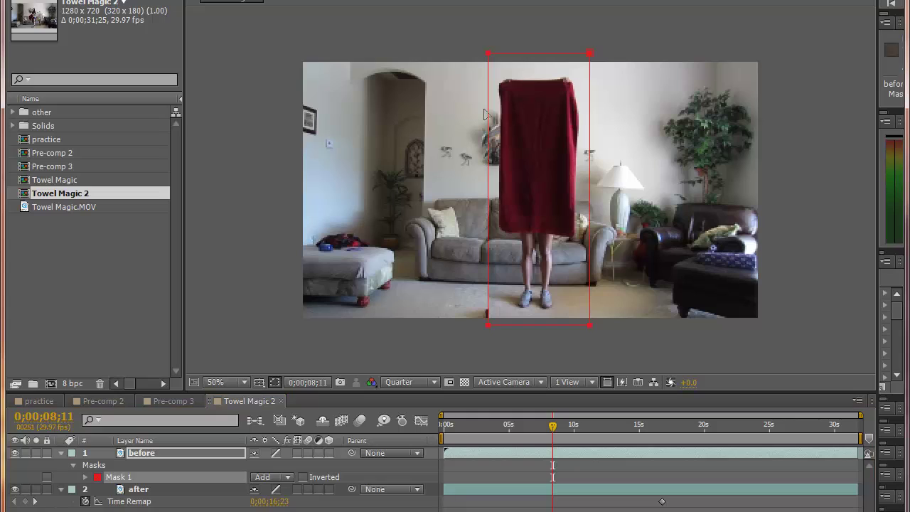
pyautogui.moveTo(466, 37); pyautogui.dragTo(471, 328)
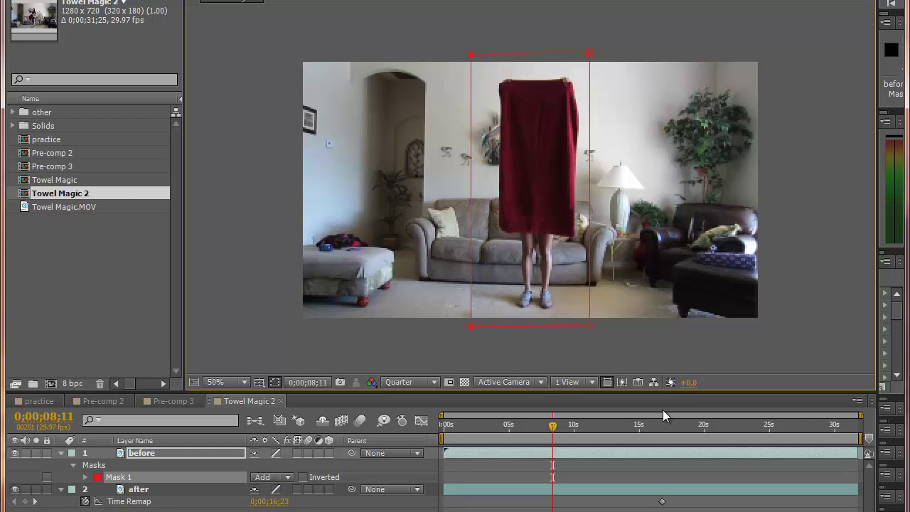
pyautogui.click(619, 473)
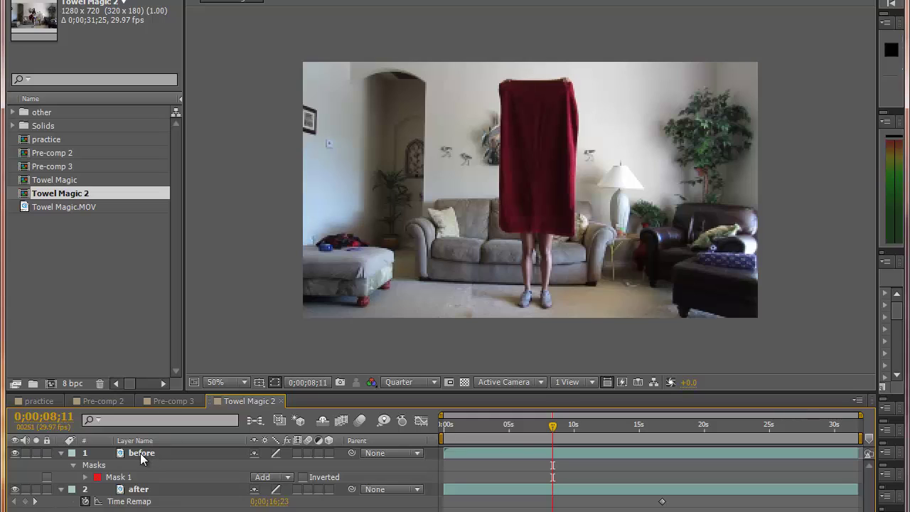
# - Set the first Mask Path keyframe on Mask 1 at 0;00;08;27
pyautogui.click(562, 430)
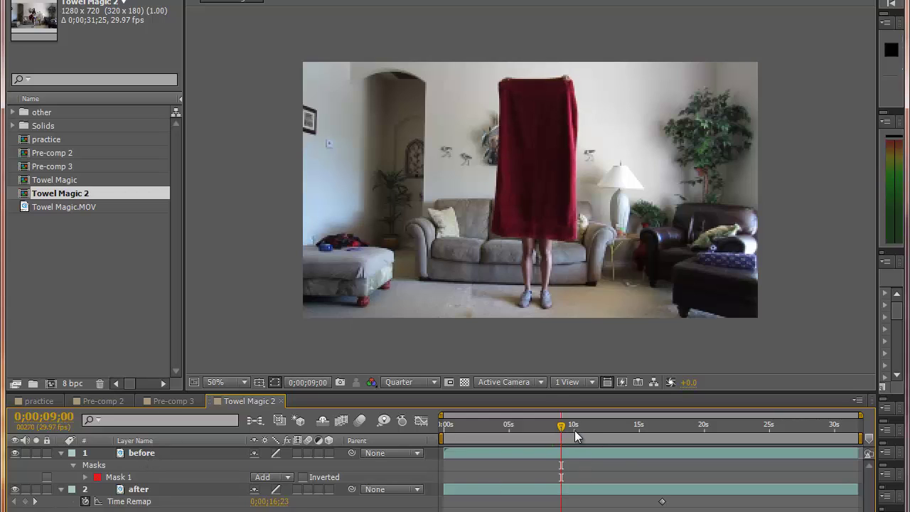
pyautogui.click(572, 428)
pyautogui.click(560, 429)
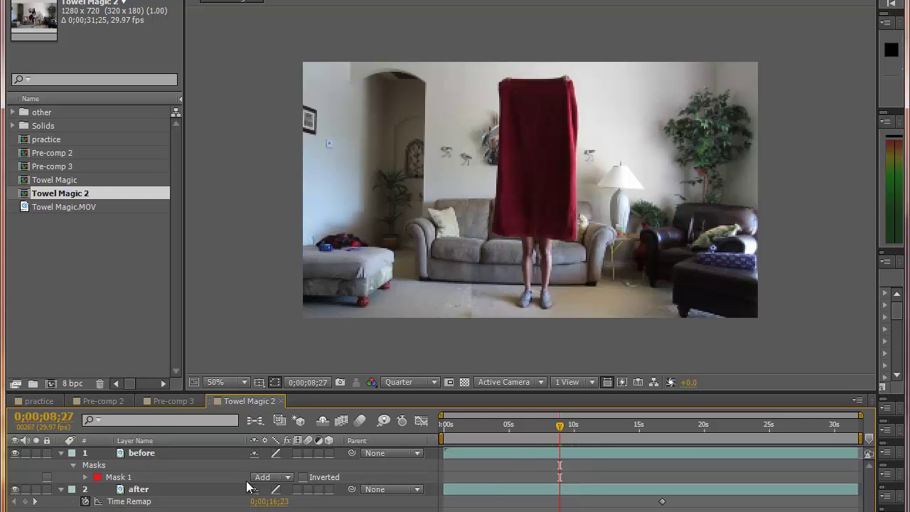
pyautogui.click(119, 477)
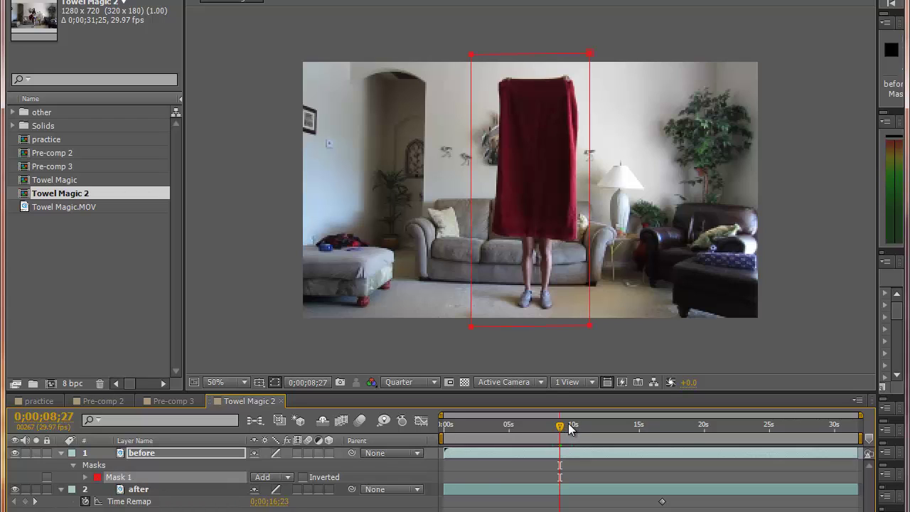
pyautogui.moveTo(568, 425); pyautogui.dragTo(560, 435)
pyautogui.click(86, 478)
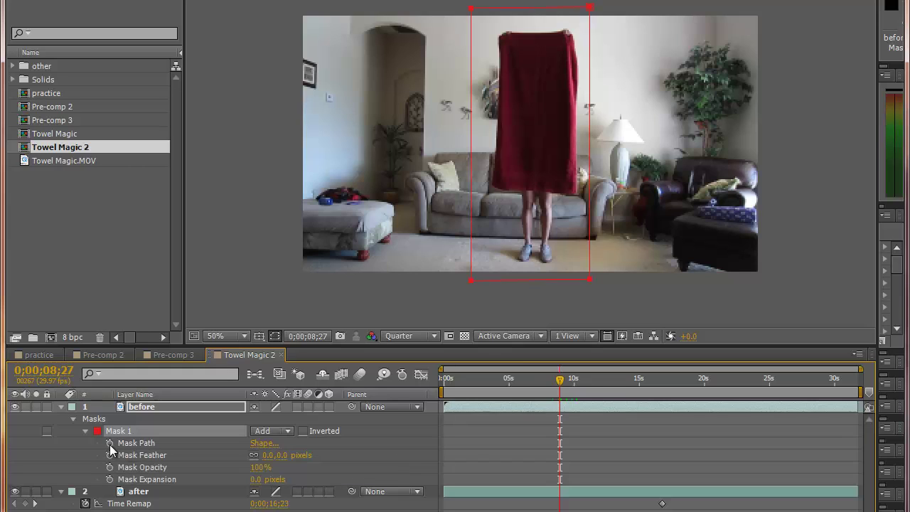
pyautogui.click(109, 444)
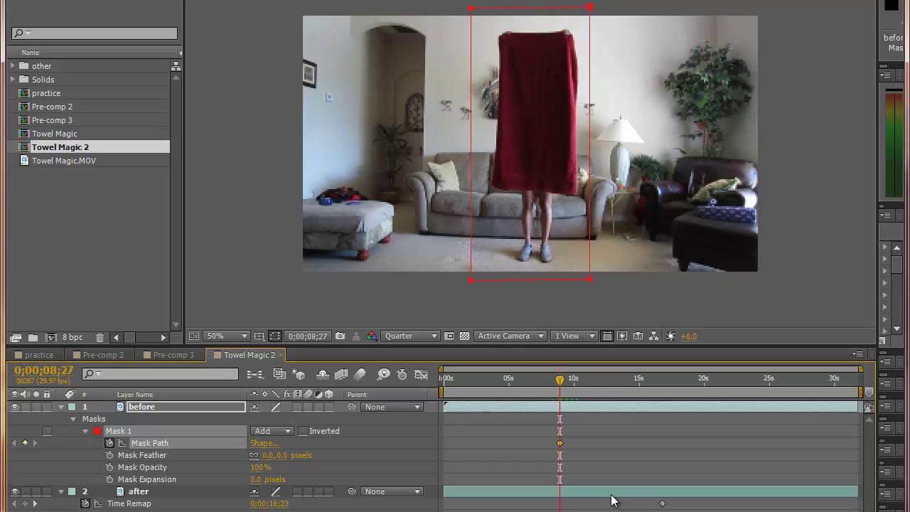
# - Step to 0;00;09;08 and add a second Mask Path keyframe there
pyautogui.press('pagedown')
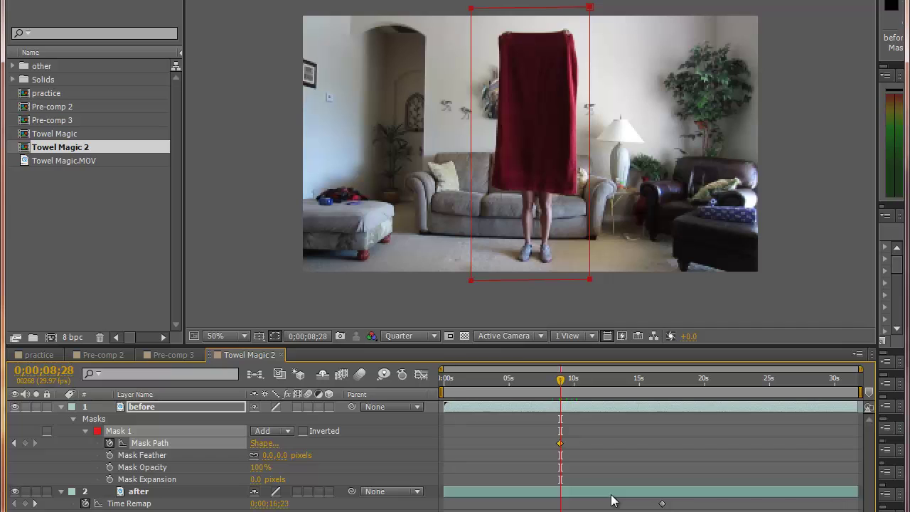
pyautogui.press('pagedown')
pyautogui.press('pagedown')
pyautogui.press('pagedown')
pyautogui.press('pagedown')
pyautogui.press('pagedown')
pyautogui.press('pagedown')
pyautogui.press('pagedown')
pyautogui.press('pagedown')
pyautogui.press('pagedown')
pyautogui.press('pagedown')
pyautogui.press('pagedown')
pyautogui.press('pagedown')
pyautogui.press('pagedown')
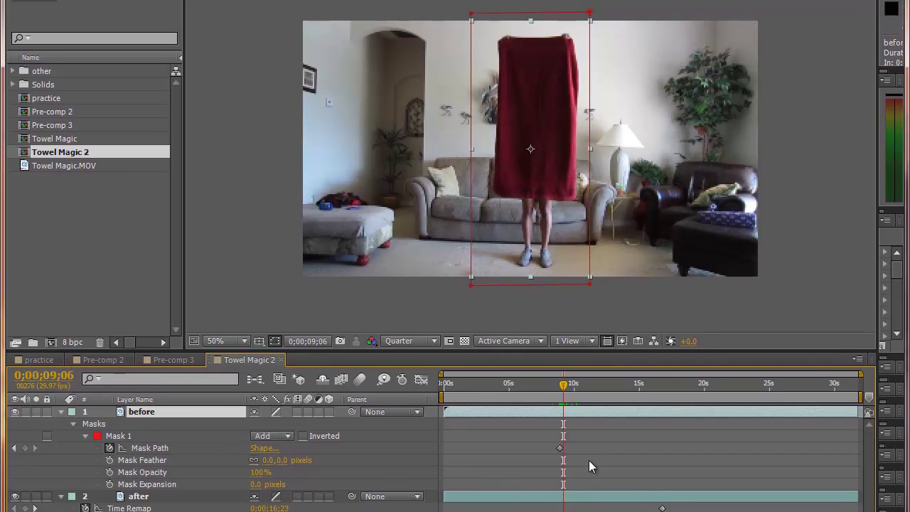
pyautogui.press('pageup')
pyautogui.press('pageup')
pyautogui.press('pageup')
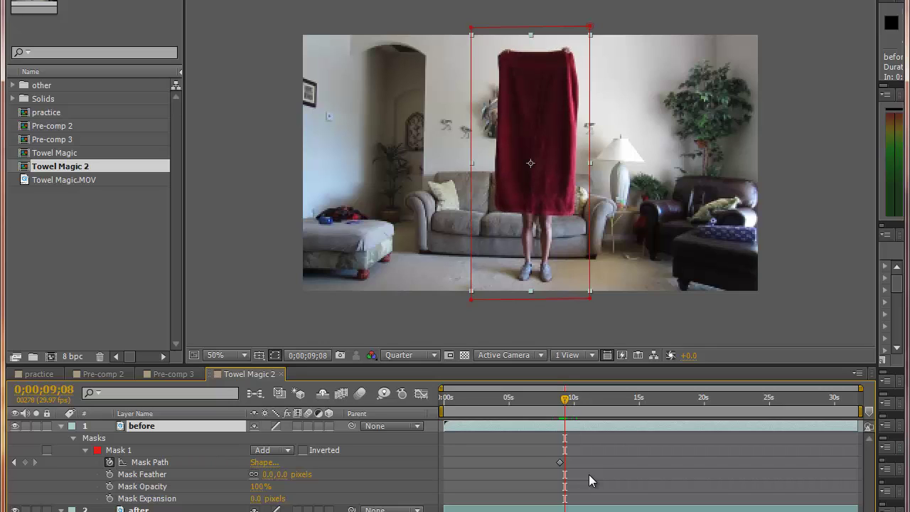
pyautogui.click(26, 462)
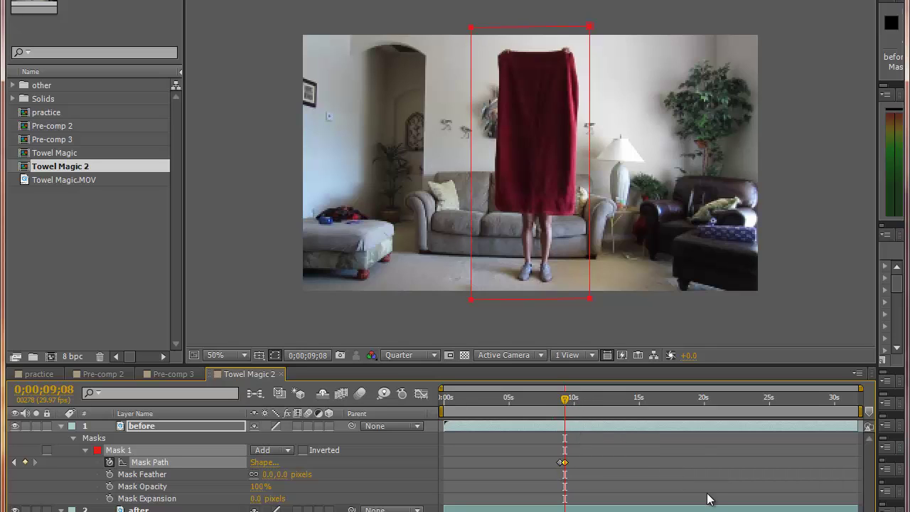
pyautogui.press('pagedown')
pyautogui.press('pagedown')
pyautogui.press('pagedown')
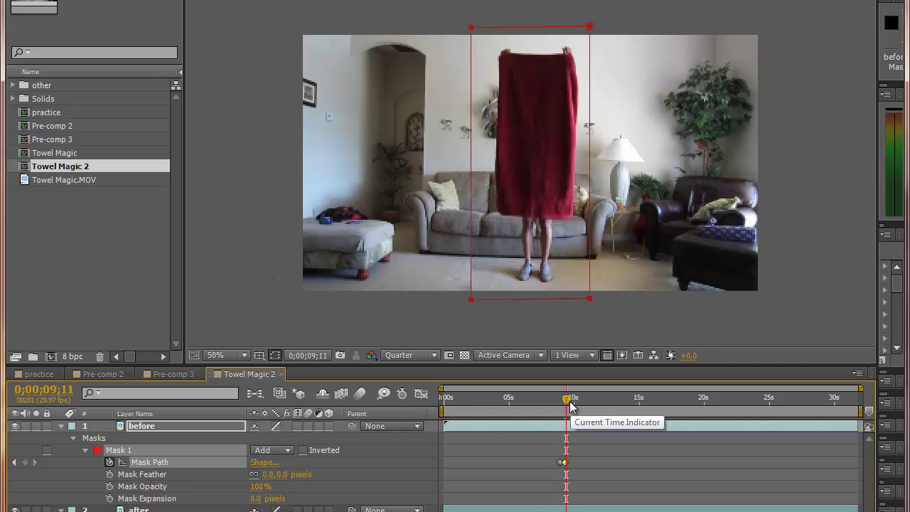
# - At 0;00;10;10, drag the mask's top corner points down to the floor
pyautogui.moveTo(571, 405); pyautogui.dragTo(577, 409)
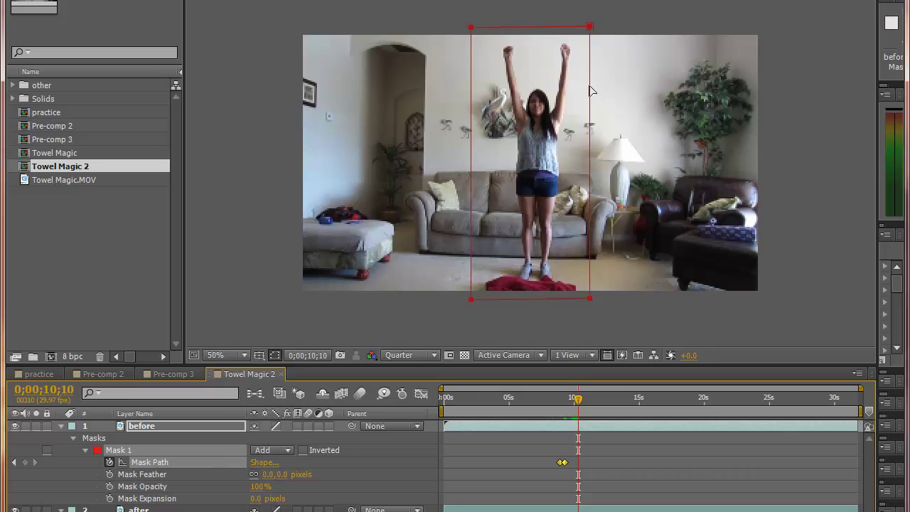
pyautogui.click(589, 29)
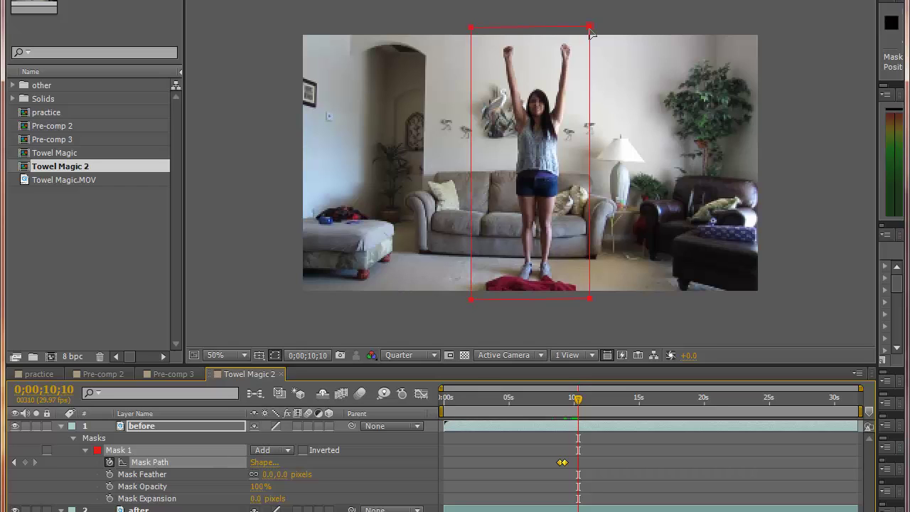
pyautogui.moveTo(590, 29); pyautogui.dragTo(569, 305)
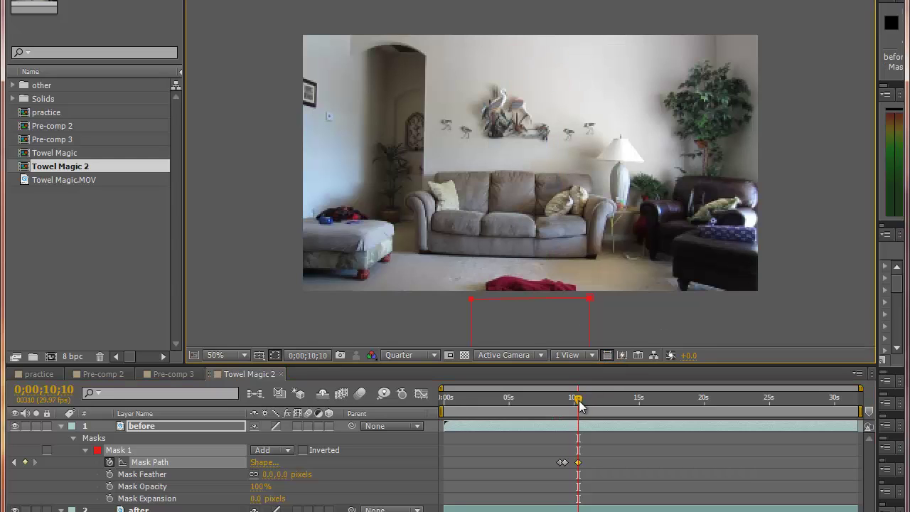
# - Replay the mask animation from 0;00;09;10 to check it follows the falling towel
pyautogui.moveTo(578, 402); pyautogui.dragTo(566, 406)
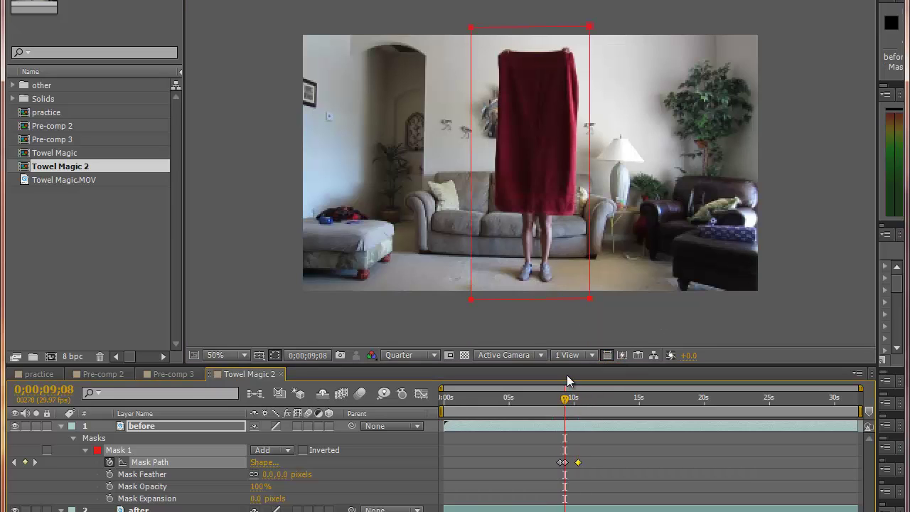
pyautogui.press('space')
pyautogui.press('space')
pyautogui.moveTo(582, 398); pyautogui.dragTo(566, 405)
pyautogui.press('space')
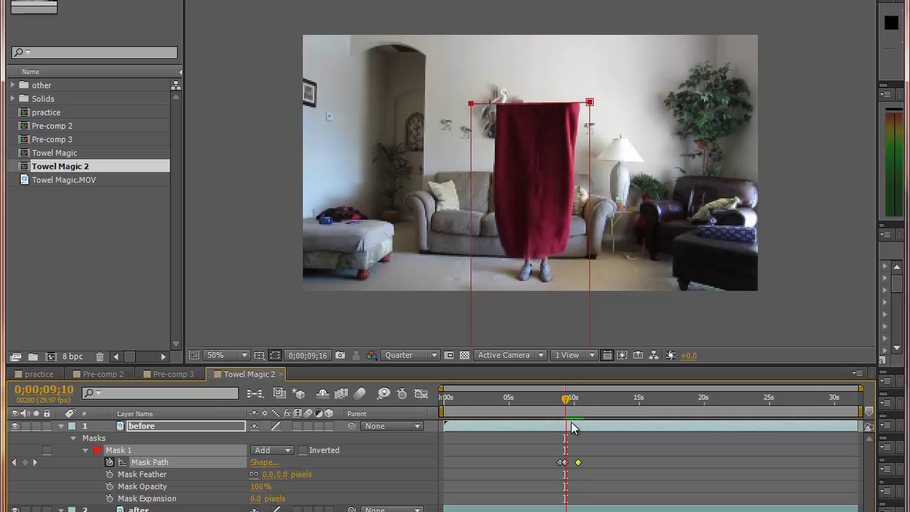
pyautogui.press('space')
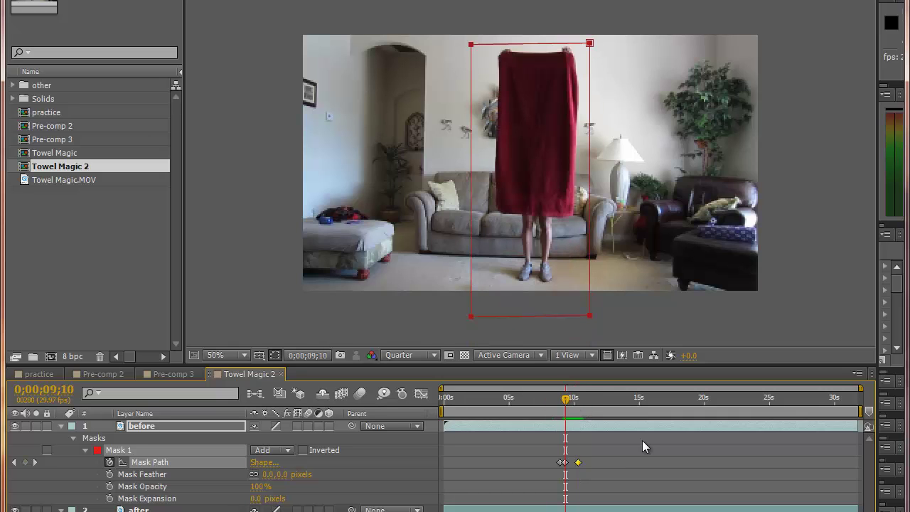
pyautogui.press('pagedown')
pyautogui.press('pagedown')
pyautogui.scroll(2, 525, 97)
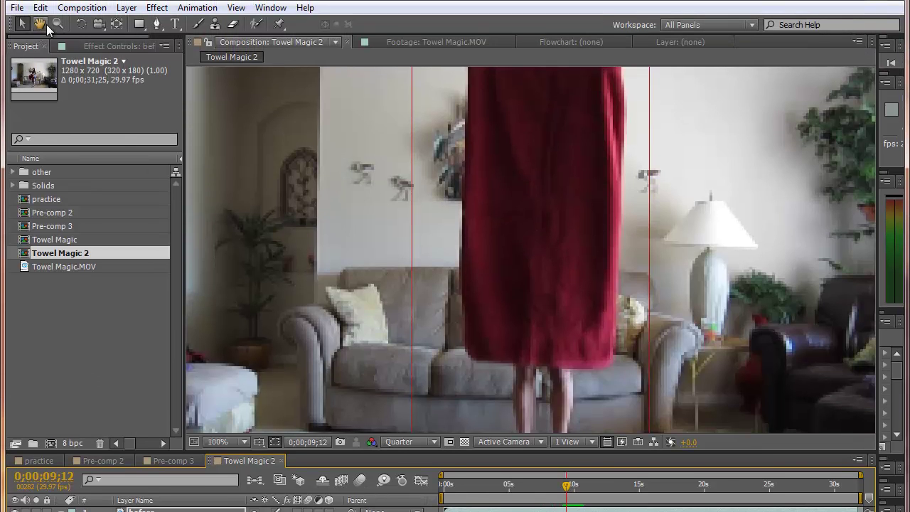
pyautogui.moveTo(497, 213); pyautogui.dragTo(462, 382)
pyautogui.click(22, 24)
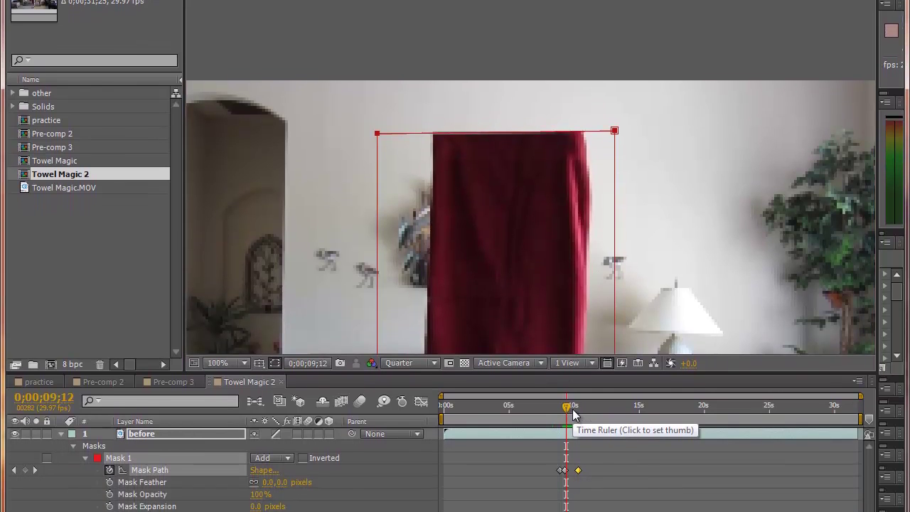
pyautogui.click(573, 485)
pyautogui.click(565, 377)
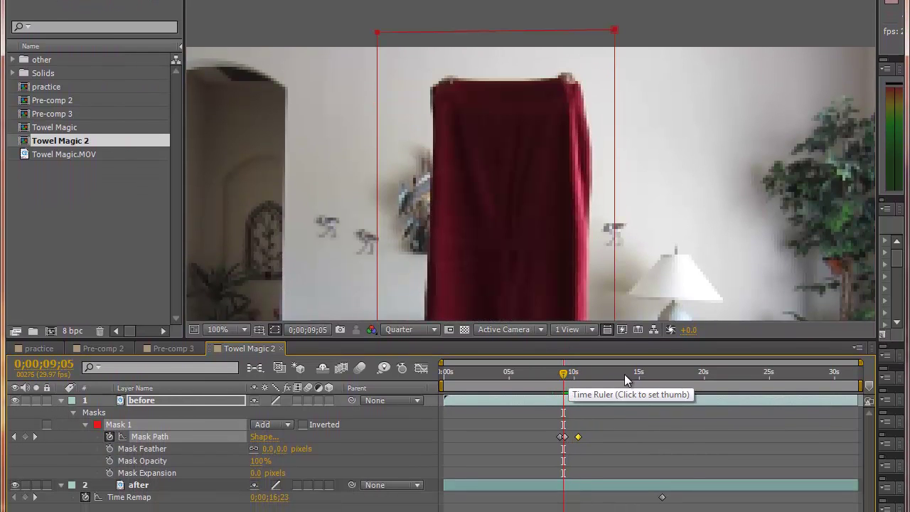
pyautogui.press('space')
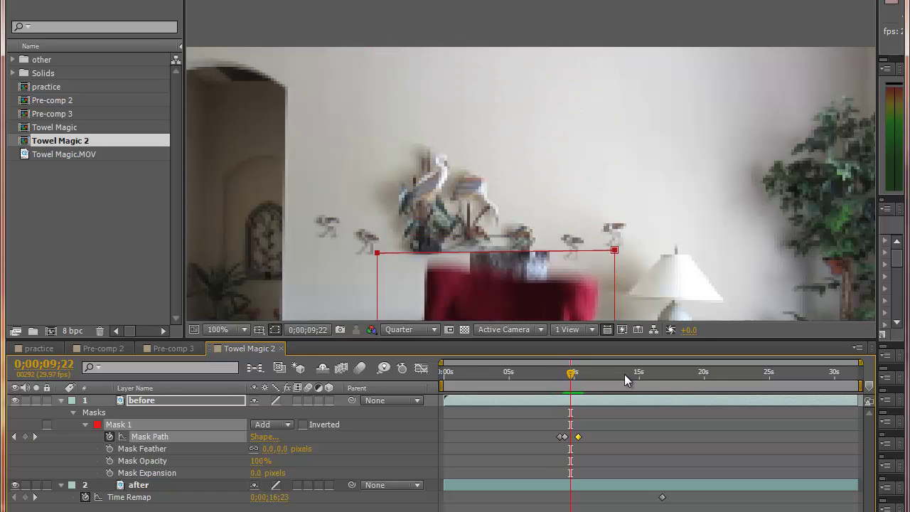
pyautogui.press('pageup')
pyautogui.press('pageup')
pyautogui.press('pageup')
pyautogui.press('pageup')
pyautogui.press('pageup')
pyautogui.press('pageup')
pyautogui.press('pageup')
pyautogui.press('pageup')
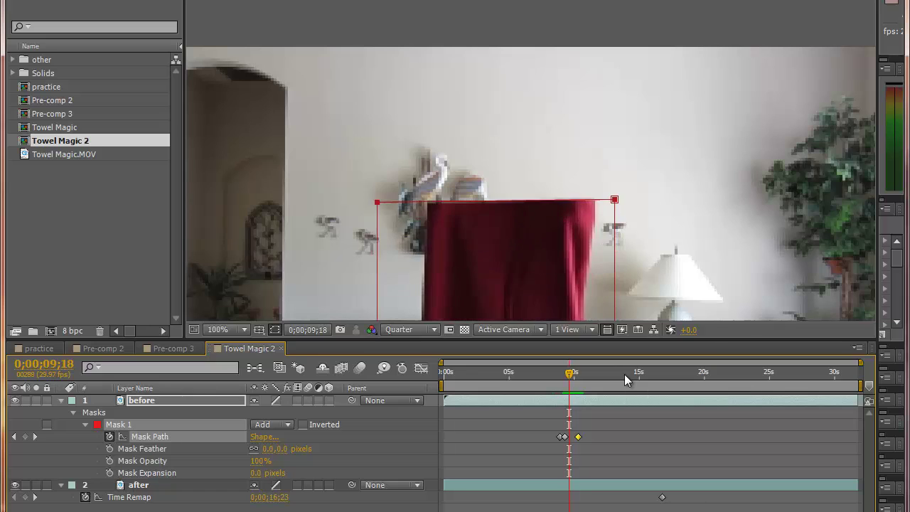
pyautogui.press('pageup')
pyautogui.press('pageup')
pyautogui.press('pageup')
pyautogui.press('pageup')
pyautogui.press('pageup')
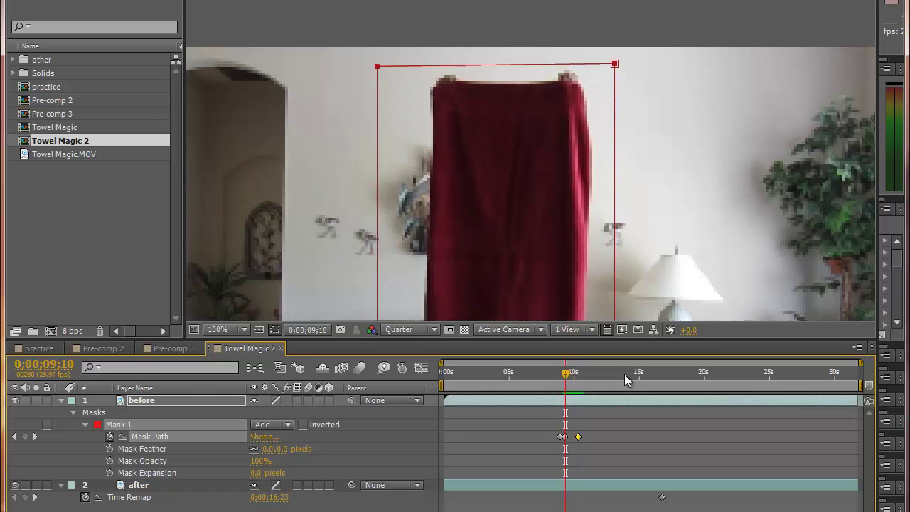
pyautogui.press('pagedown')
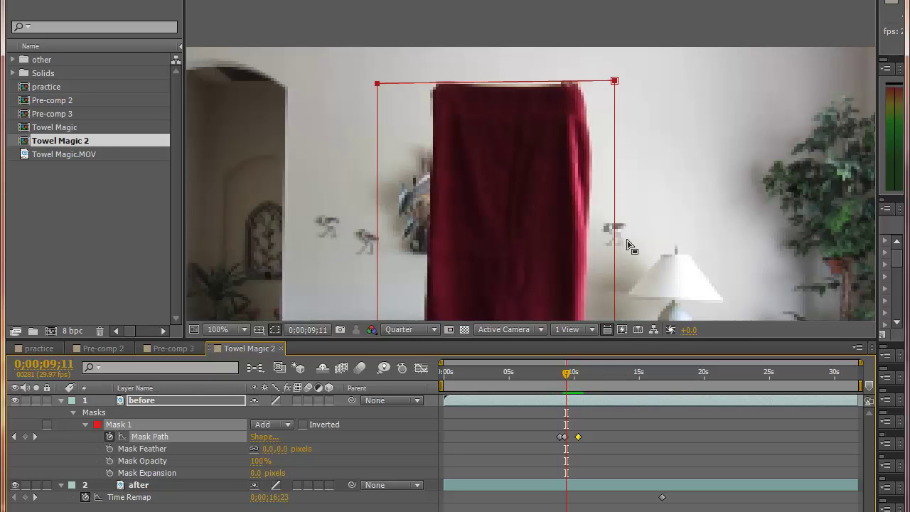
pyautogui.scroll(-2, 627, 244)
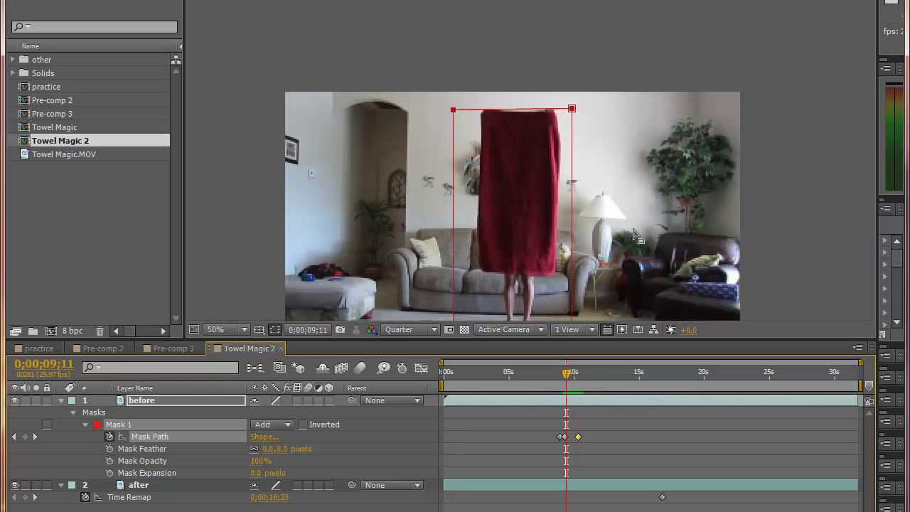
pyautogui.press('pagedown')
pyautogui.press('pagedown')
pyautogui.press('pagedown')
pyautogui.press('pagedown')
pyautogui.press('pagedown')
pyautogui.press('pagedown')
pyautogui.press('pagedown')
pyautogui.press('pagedown')
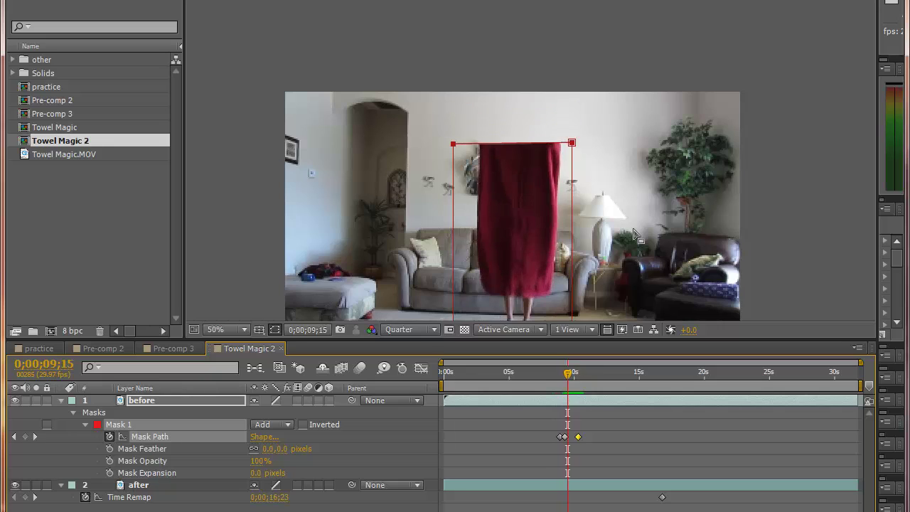
pyautogui.press('pagedown')
pyautogui.press('pagedown')
pyautogui.press('pagedown')
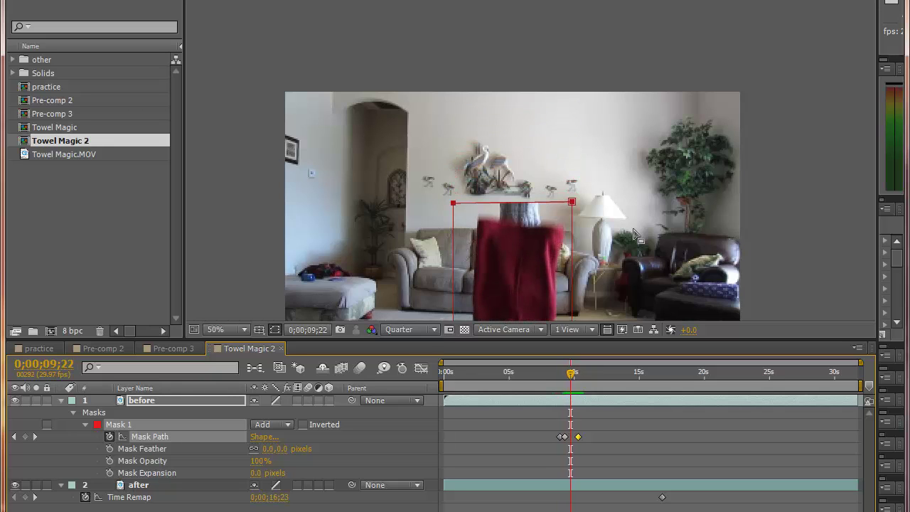
pyautogui.press('pagedown')
pyautogui.press('pagedown')
pyautogui.press('pagedown')
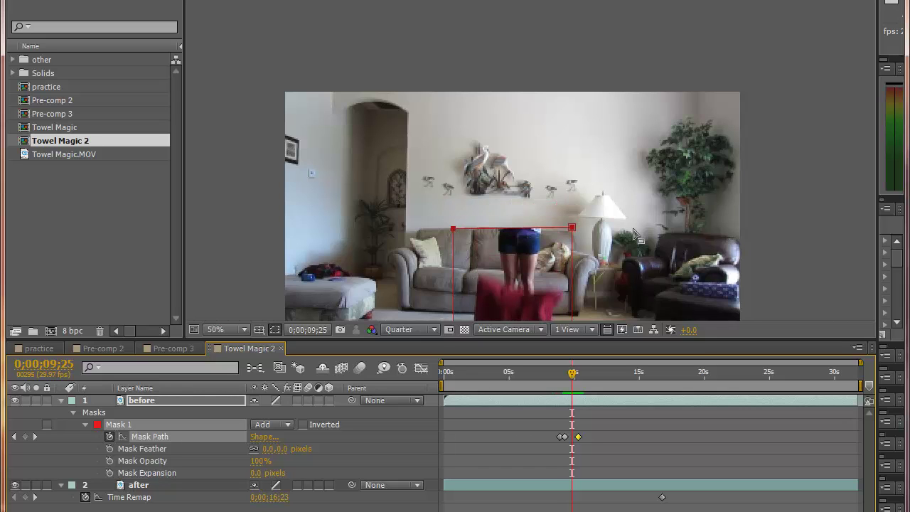
pyautogui.scroll(2, 638, 234)
pyautogui.scroll(-2, 587, 232)
pyautogui.click(244, 330)
pyautogui.click(251, 73)
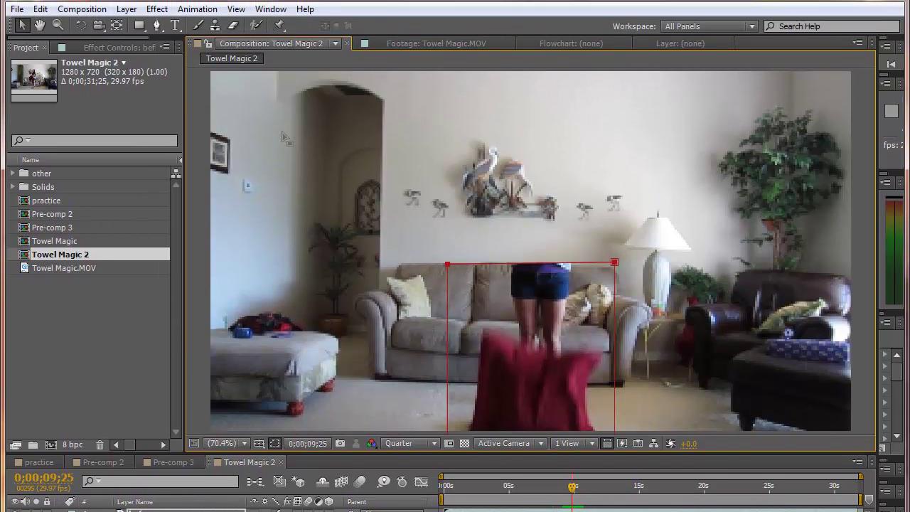
# - Add two vertices to Mask 1's top edge with the Add Vertex Tool, then return to the Selection tool
pyautogui.moveTo(158, 27); pyautogui.dragTo(217, 42)
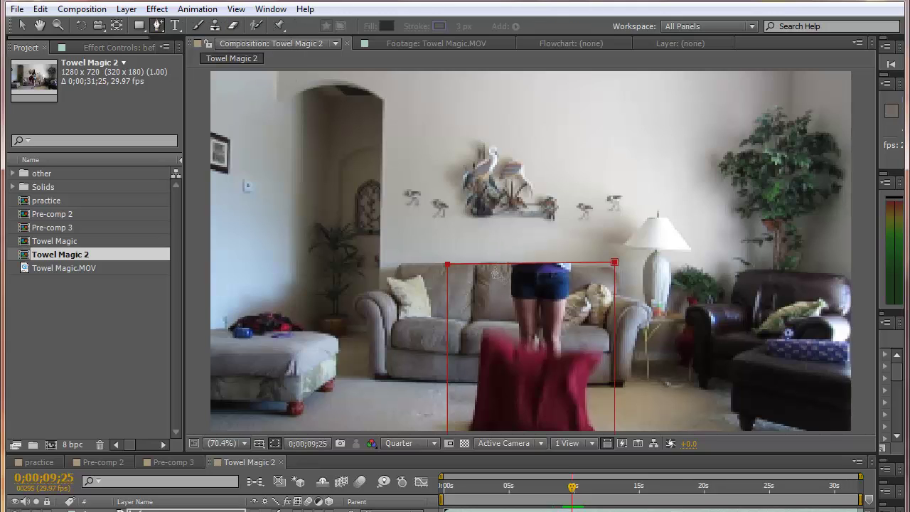
pyautogui.click(494, 264)
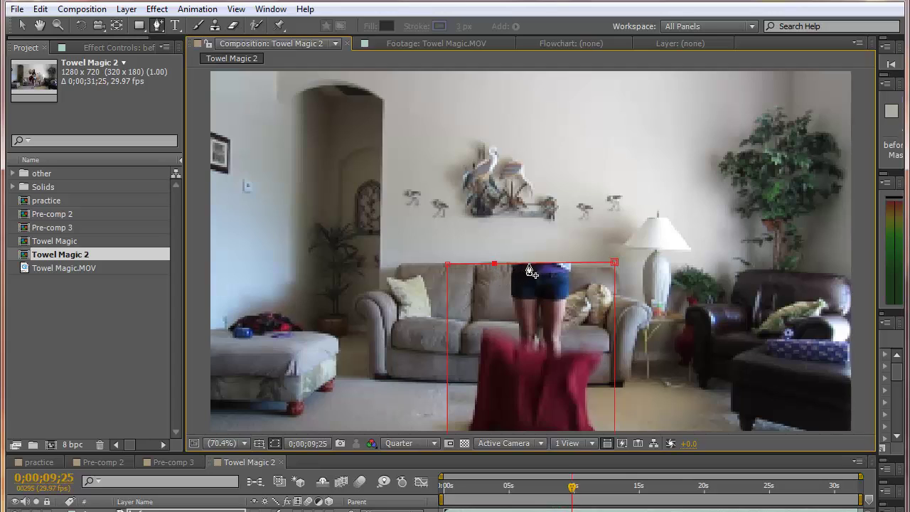
pyautogui.click(531, 264)
pyautogui.click(22, 25)
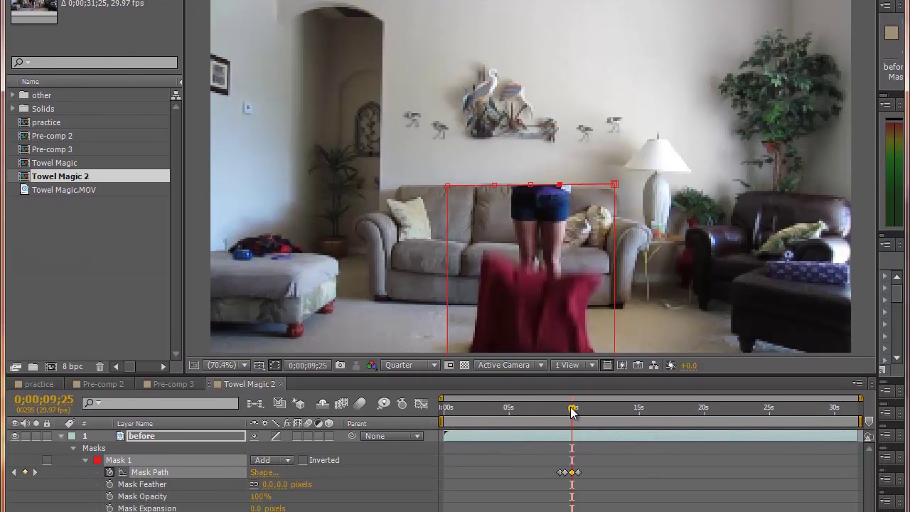
# - Move back to 08;29, before the drop, and step frame by frame to 09;12
pyautogui.moveTo(573, 444); pyautogui.dragTo(566, 448)
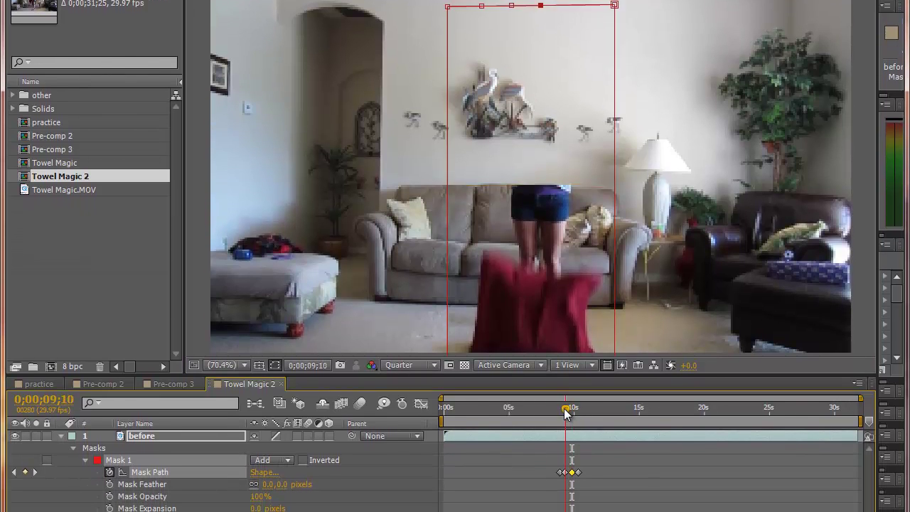
pyautogui.moveTo(566, 412); pyautogui.dragTo(561, 415)
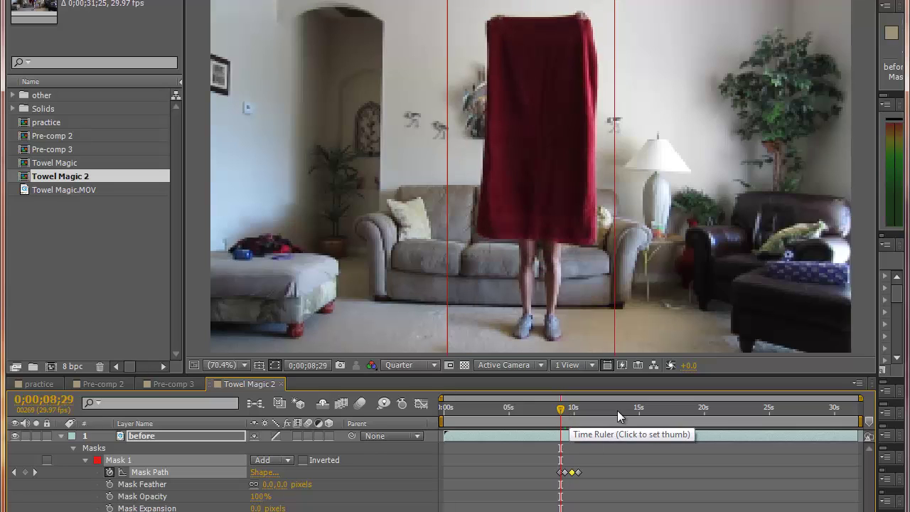
pyautogui.press('pagedown')
pyautogui.press('pagedown')
pyautogui.press('pagedown')
pyautogui.press('pagedown')
pyautogui.press('pagedown')
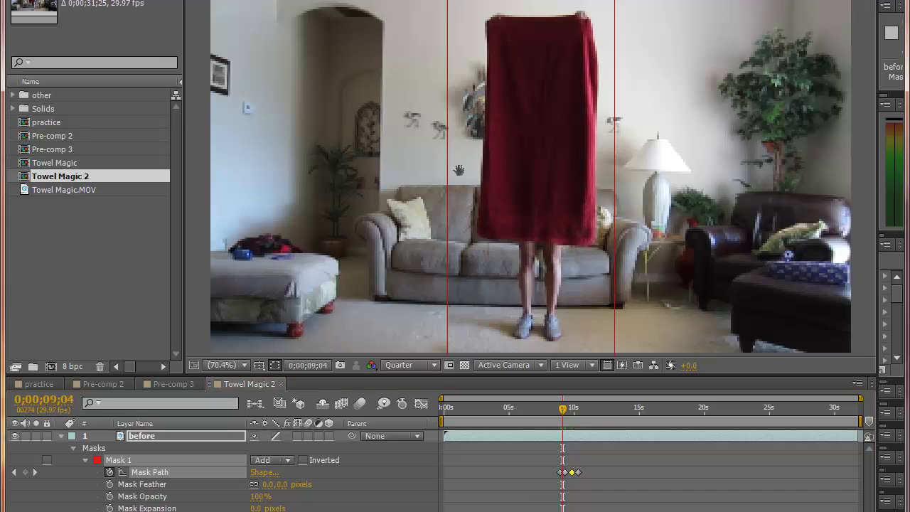
pyautogui.scroll(1, 334, 150)
pyautogui.press('pagedown')
pyautogui.press('pagedown')
pyautogui.press('pagedown')
pyautogui.press('pagedown')
pyautogui.press('pagedown')
pyautogui.press('pagedown')
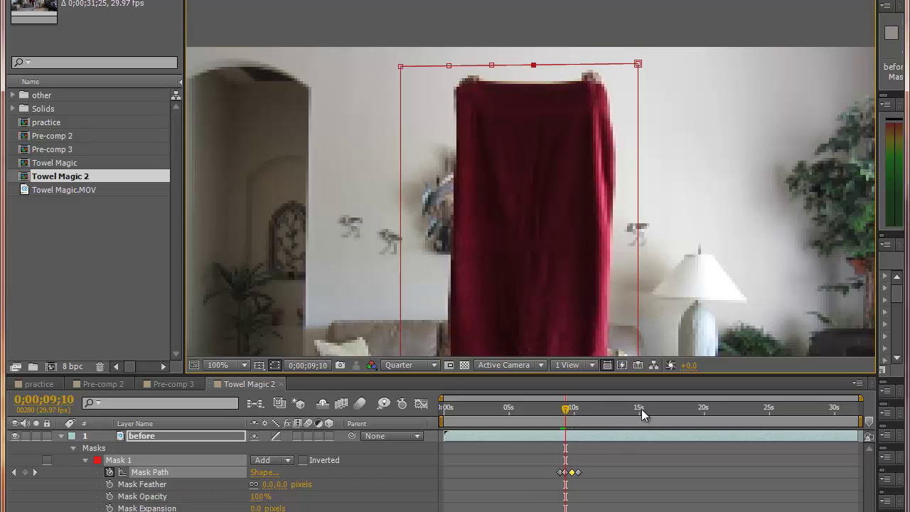
pyautogui.press('pagedown')
pyautogui.press('pagedown')
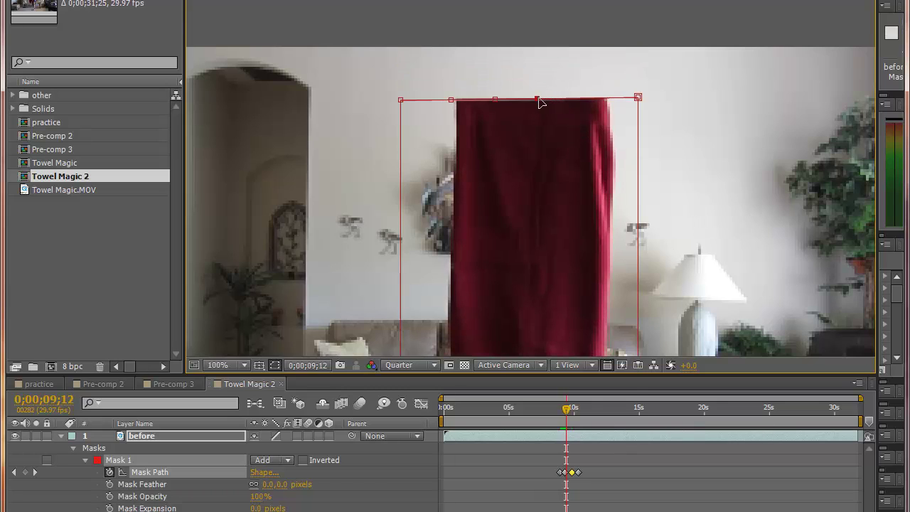
# - At 09;12, reshape Mask 1's top points along the towel's upper edge and feather the mask
pyautogui.moveTo(538, 99); pyautogui.dragTo(458, 92)
pyautogui.moveTo(638, 99); pyautogui.dragTo(640, 88)
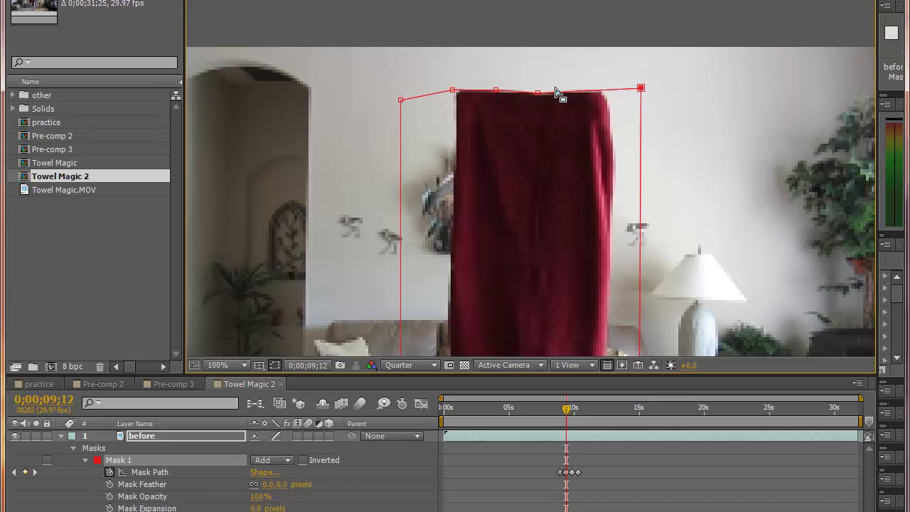
pyautogui.moveTo(539, 93); pyautogui.dragTo(577, 92)
pyautogui.moveTo(496, 91); pyautogui.dragTo(523, 94)
pyautogui.moveTo(458, 91); pyautogui.dragTo(474, 90)
pyautogui.moveTo(528, 96); pyautogui.dragTo(532, 94)
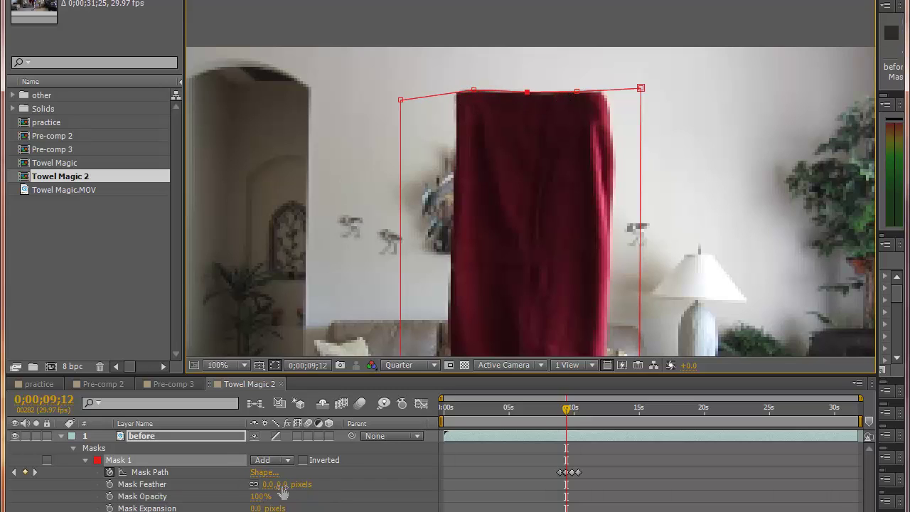
pyautogui.moveTo(284, 486); pyautogui.dragTo(288, 484)
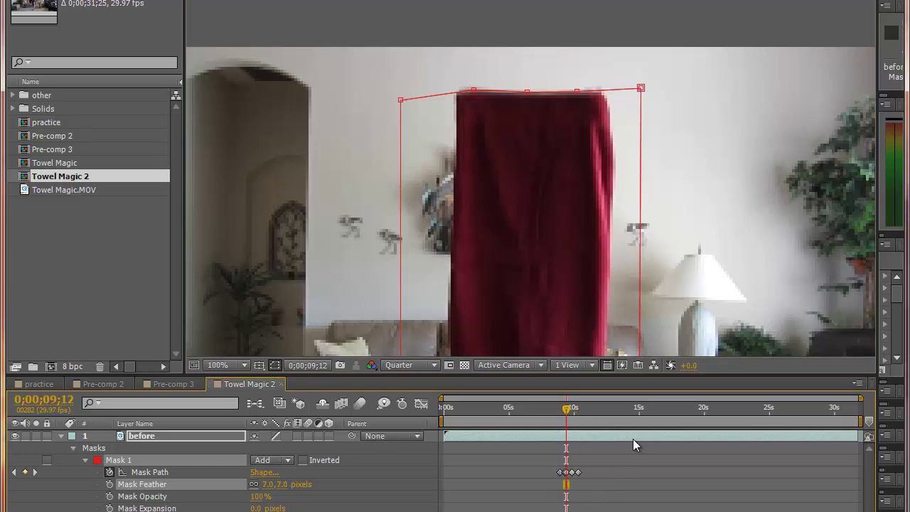
pyautogui.click(641, 89)
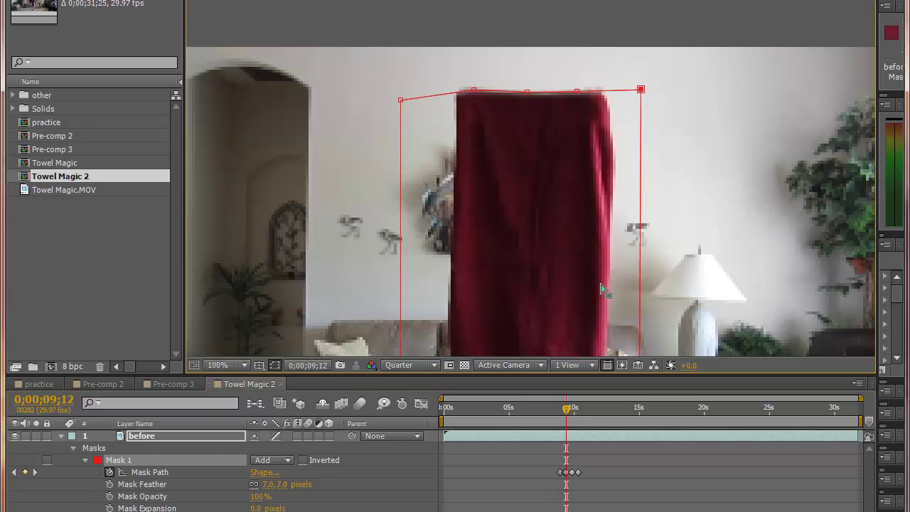
# - Over the next frames, raise the mask's top corners onto the falling towel's edge
pyautogui.press('pagedown')
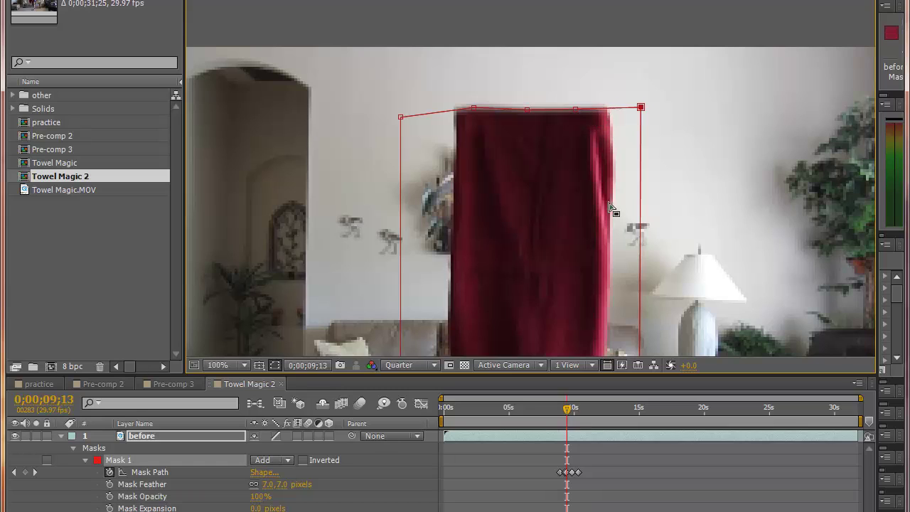
pyautogui.press('pagedown')
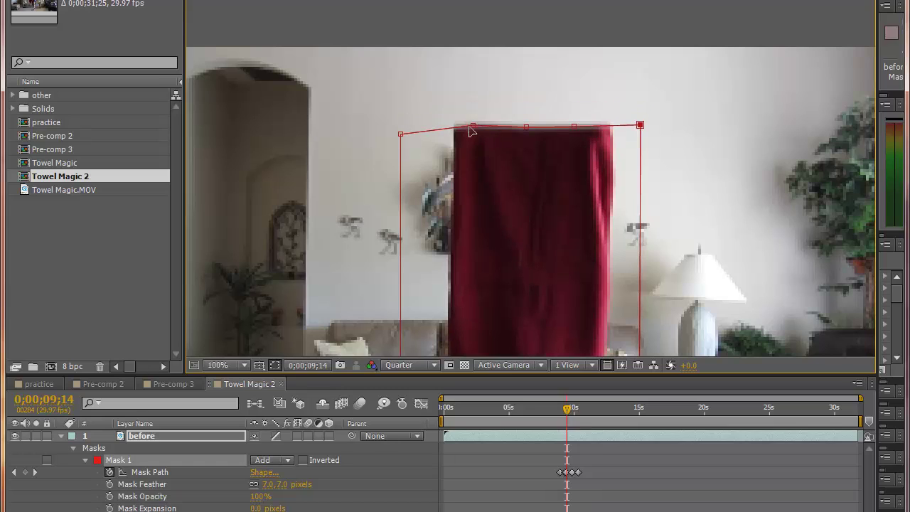
pyautogui.moveTo(401, 135); pyautogui.dragTo(400, 126)
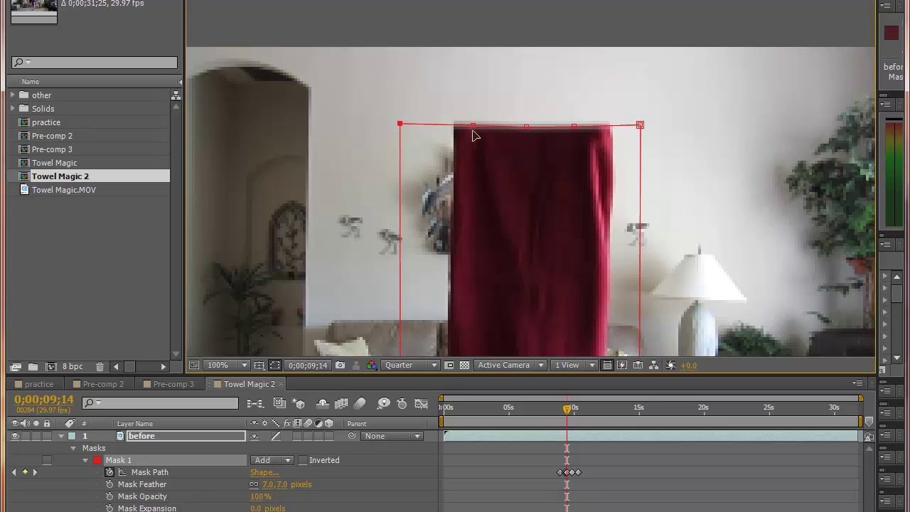
pyautogui.moveTo(473, 127)
pyautogui.mouseDown()
pyautogui.moveTo(578, 116)
pyautogui.moveTo(577, 128)
pyautogui.moveTo(472, 134)
pyautogui.mouseUp()
pyautogui.press('pagedown')
pyautogui.moveTo(642, 135); pyautogui.dragTo(643, 126)
pyautogui.moveTo(400, 141); pyautogui.dragTo(402, 126)
# - Keep stepping frames, lining the mask's top points and right corner up with the dropping towel
pyautogui.press('pagedown')
pyautogui.moveTo(531, 146); pyautogui.dragTo(532, 140)
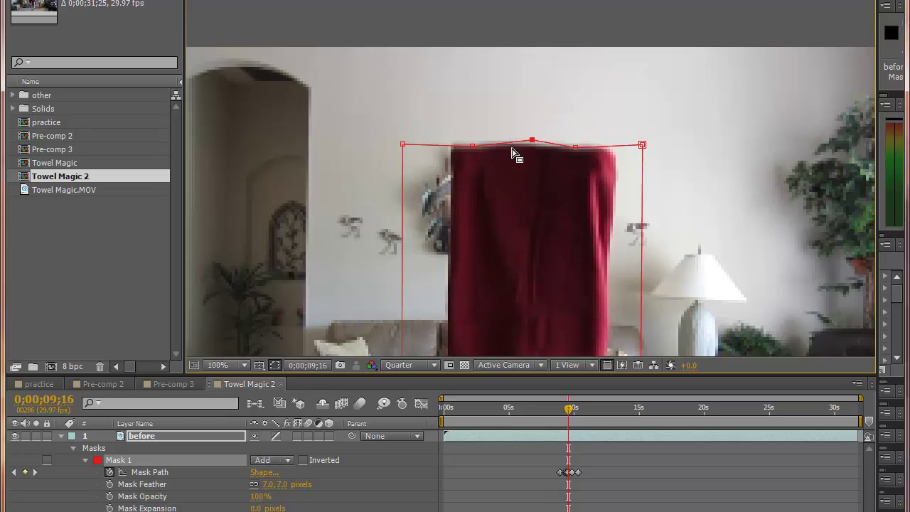
pyautogui.moveTo(472, 147); pyautogui.dragTo(468, 137)
pyautogui.moveTo(576, 147); pyautogui.dragTo(530, 146)
pyautogui.press('pagedown')
pyautogui.press('pagedown')
pyautogui.moveTo(532, 187); pyautogui.dragTo(527, 190)
pyautogui.moveTo(578, 189); pyautogui.dragTo(579, 194)
# - Over two more frames, lower the mask's top-edge and middle points onto the towel
pyautogui.press('pagedown')
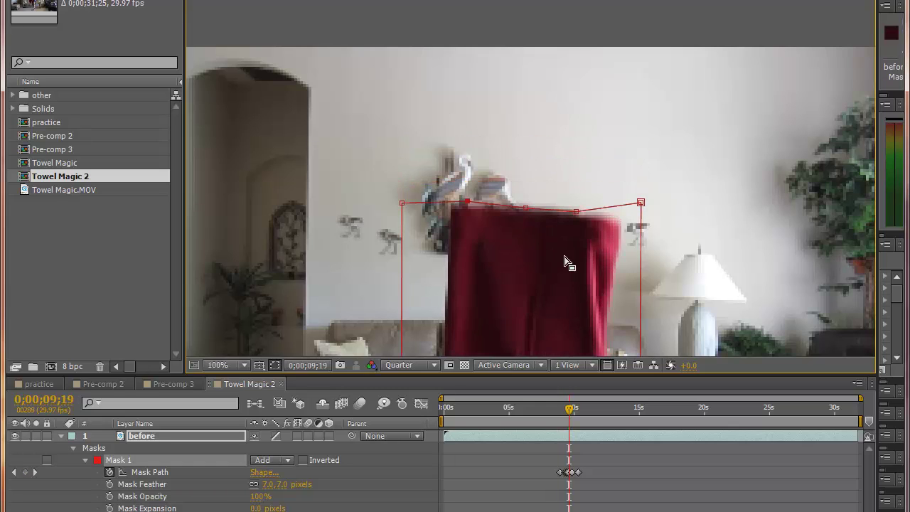
pyautogui.moveTo(642, 200); pyautogui.dragTo(645, 216)
pyautogui.press('pagedown')
pyautogui.moveTo(525, 229); pyautogui.dragTo(582, 247)
pyautogui.moveTo(643, 235); pyautogui.dragTo(648, 240)
pyautogui.moveTo(468, 226); pyautogui.dragTo(464, 229)
# - On the next frame, lower each top point and the right corner to flatten the mask's top along the towel
pyautogui.press('pagedown')
pyautogui.moveTo(569, 267); pyautogui.dragTo(571, 283)
pyautogui.moveTo(522, 259)
pyautogui.mouseDown()
pyautogui.moveTo(510, 279)
pyautogui.moveTo(512, 266)
pyautogui.mouseUp()
pyautogui.moveTo(647, 256); pyautogui.dragTo(649, 276)
# - Advance a frame and pull all mask points down onto the towel, flattening the top edge
pyautogui.press('pagedown')
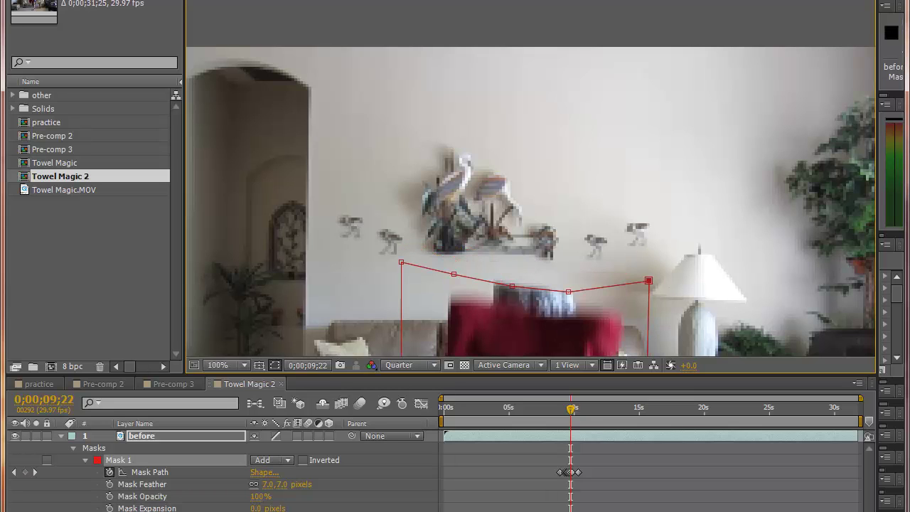
pyautogui.moveTo(653, 160); pyautogui.dragTo(637, 2)
pyautogui.moveTo(554, 133); pyautogui.dragTo(552, 154)
pyautogui.moveTo(498, 128); pyautogui.dragTo(489, 148)
pyautogui.moveTo(440, 115); pyautogui.dragTo(433, 135)
pyautogui.moveTo(387, 104); pyautogui.dragTo(392, 131)
pyautogui.moveTo(635, 123); pyautogui.dragTo(637, 150)
pyautogui.click(551, 156)
# - On the next frame, select all the mask points, move the top edge down to the towel, and fine-tune the left points
pyautogui.press('pagedown')
pyautogui.moveTo(440, 144); pyautogui.dragTo(439, 170)
pyautogui.moveTo(494, 152); pyautogui.dragTo(495, 181)
pyautogui.moveTo(548, 159); pyautogui.dragTo(554, 194)
pyautogui.moveTo(632, 153); pyautogui.dragTo(628, 172)
pyautogui.moveTo(390, 142); pyautogui.dragTo(390, 162)
pyautogui.press('pagedown')
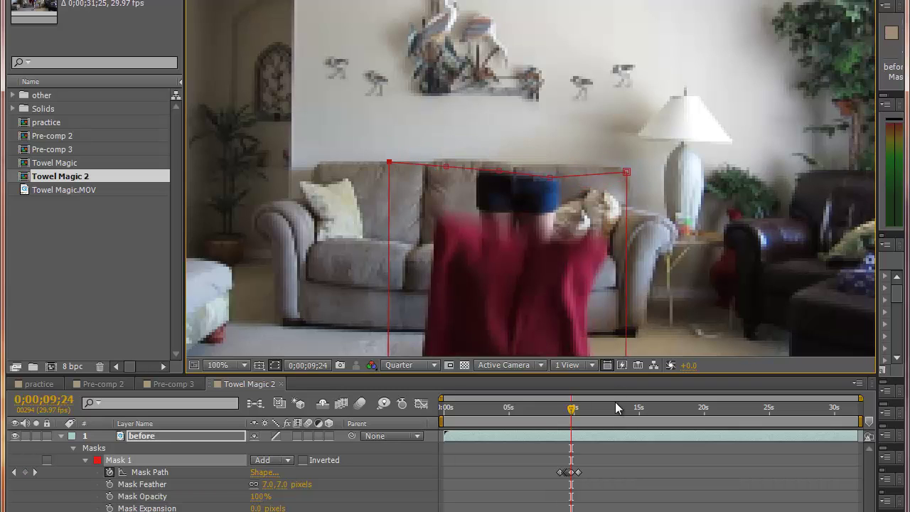
pyautogui.moveTo(666, 100); pyautogui.dragTo(325, 182)
pyautogui.moveTo(551, 176); pyautogui.dragTo(546, 209)
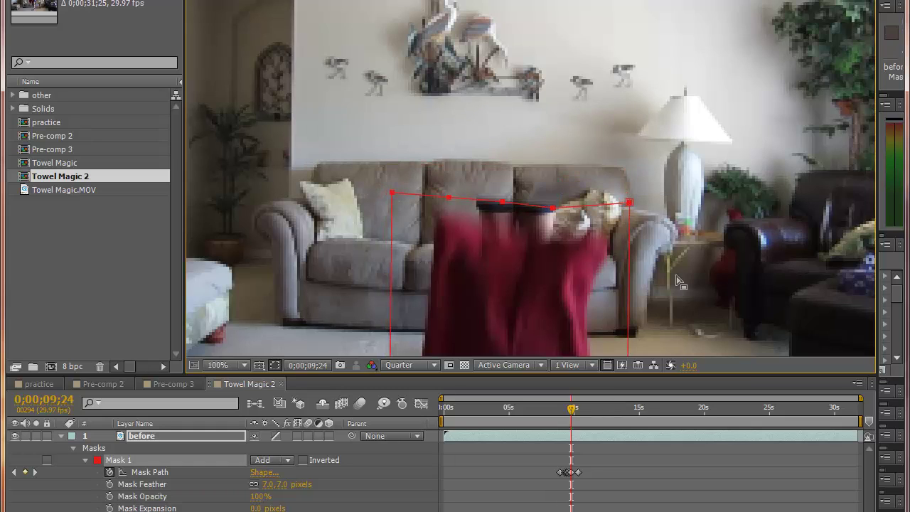
pyautogui.hotkey('ctrl', 'z')
pyautogui.moveTo(656, 161); pyautogui.dragTo(357, 152)
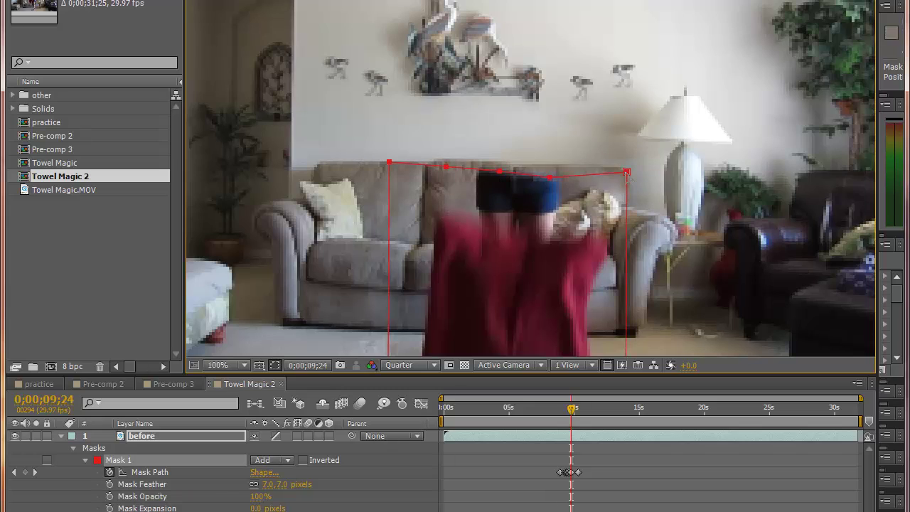
pyautogui.moveTo(550, 177); pyautogui.dragTo(549, 212)
pyautogui.moveTo(626, 206); pyautogui.dragTo(627, 226)
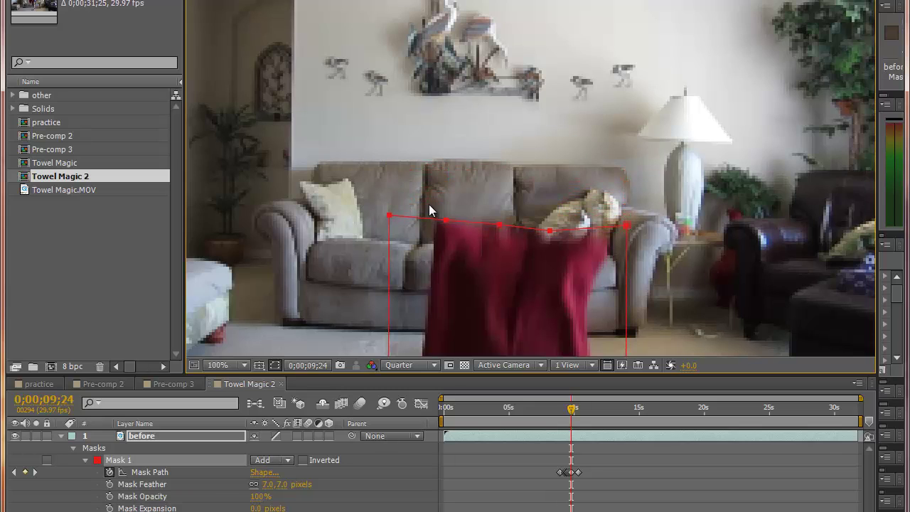
pyautogui.moveTo(446, 221); pyautogui.dragTo(450, 211)
pyautogui.moveTo(390, 215); pyautogui.dragTo(391, 208)
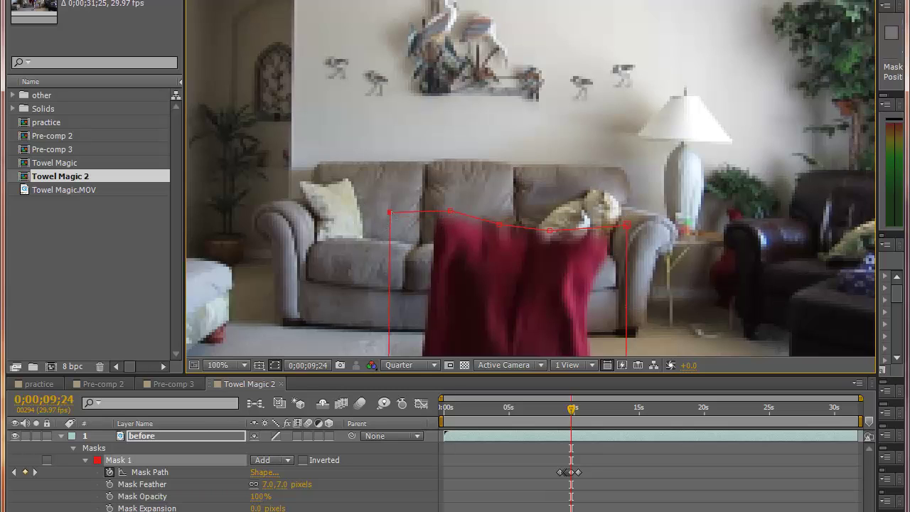
pyautogui.click(550, 232)
# - On the next frame, drop the mask's top edge and curve it along the crumpling towel
pyautogui.press('pagedown')
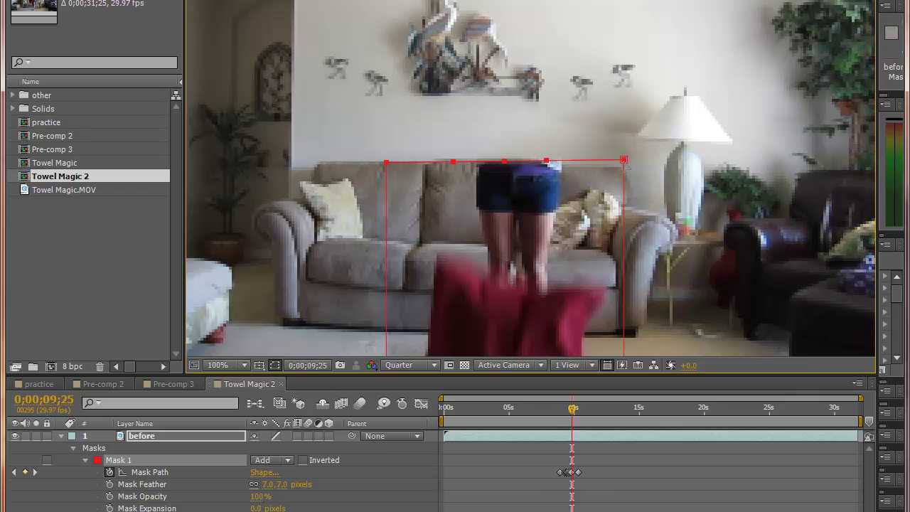
pyautogui.moveTo(623, 160); pyautogui.dragTo(623, 289)
pyautogui.moveTo(545, 248); pyautogui.dragTo(556, 292)
pyautogui.moveTo(505, 249); pyautogui.dragTo(507, 281)
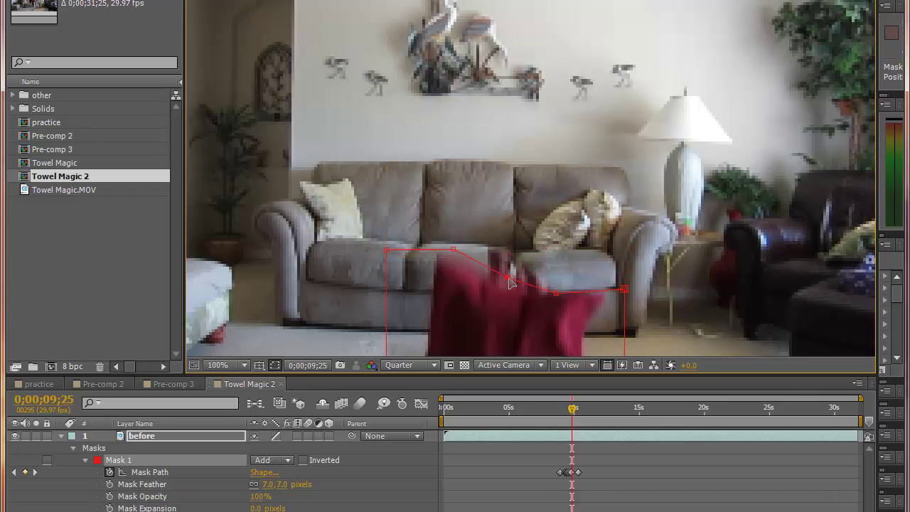
pyautogui.moveTo(453, 250); pyautogui.dragTo(451, 254)
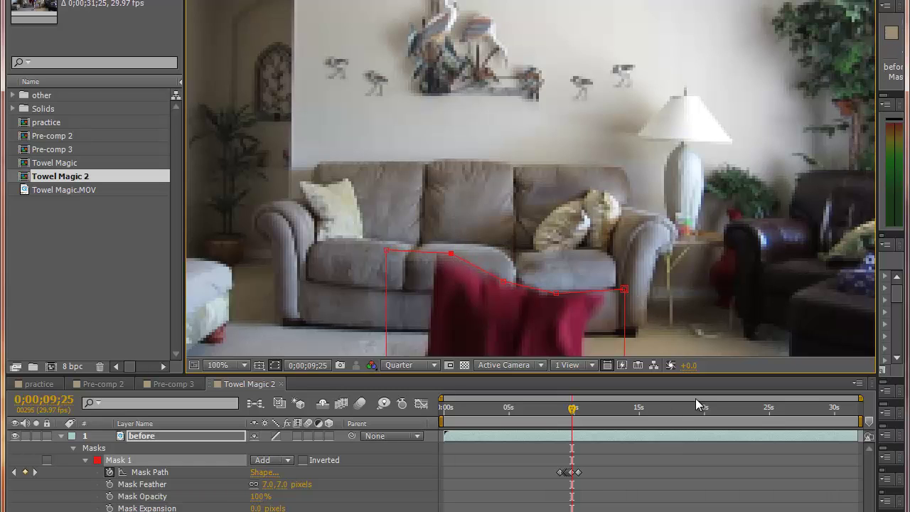
pyautogui.press('pagedown')
# - Free-transform all the mask points down onto the towel, then adjust the middle and right points
pyautogui.scroll(-4, 402, 3)
pyautogui.moveTo(649, 128); pyautogui.dragTo(321, 205)
pyautogui.doubleClick(363, 149)
pyautogui.moveTo(363, 149); pyautogui.dragTo(363, 187)
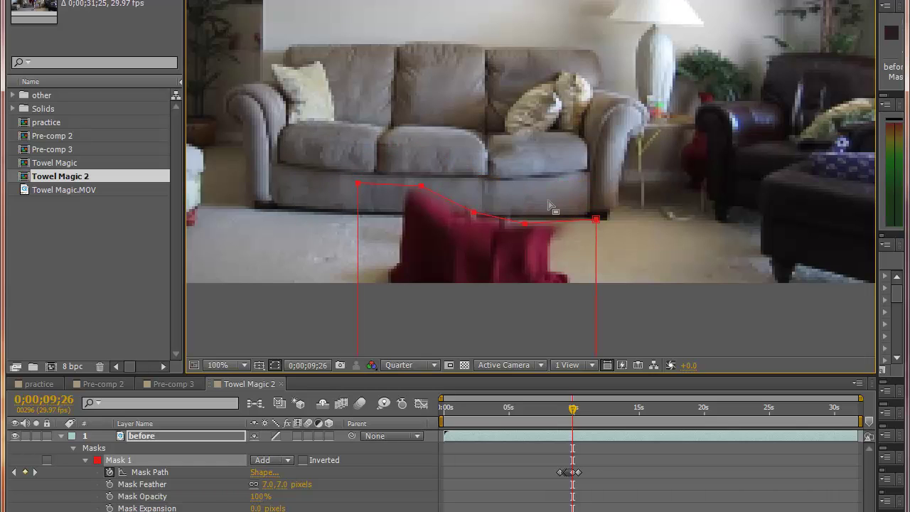
pyautogui.press('Return')
pyautogui.moveTo(523, 224); pyautogui.dragTo(522, 228)
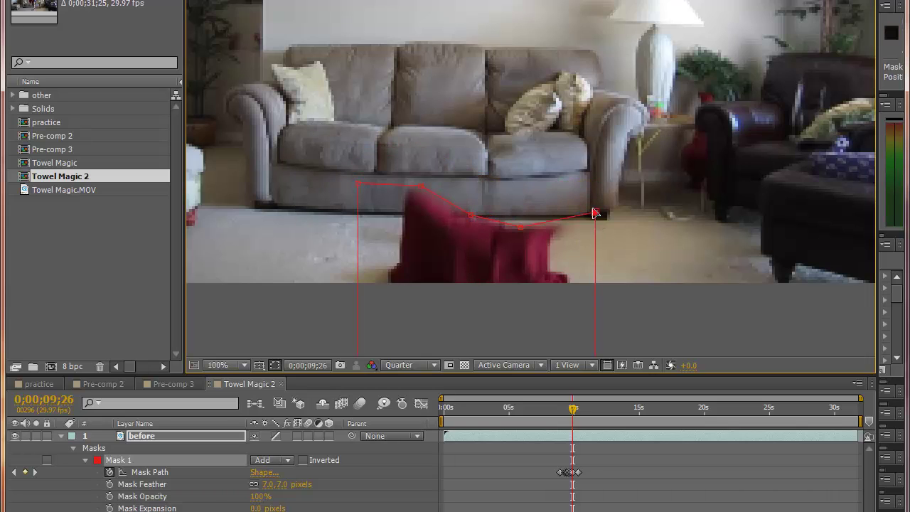
pyautogui.moveTo(596, 219); pyautogui.dragTo(596, 212)
# - On the next frame, lower the whole mask and tuck its left points to the floor, then step ahead to 0;00;10;10
pyautogui.press('pagedown')
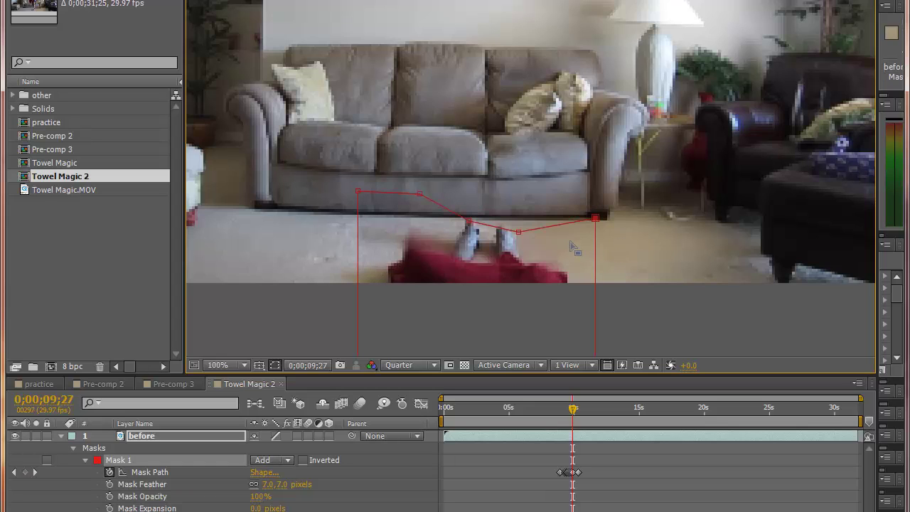
pyautogui.moveTo(653, 179); pyautogui.dragTo(316, 257)
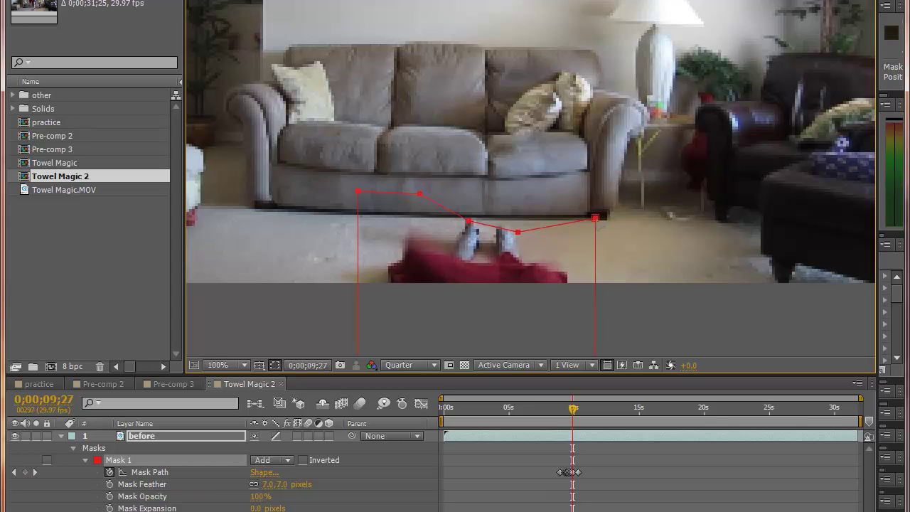
pyautogui.moveTo(470, 226); pyautogui.dragTo(465, 264)
pyautogui.moveTo(419, 222); pyautogui.dragTo(410, 243)
pyautogui.moveTo(357, 219); pyautogui.dragTo(351, 243)
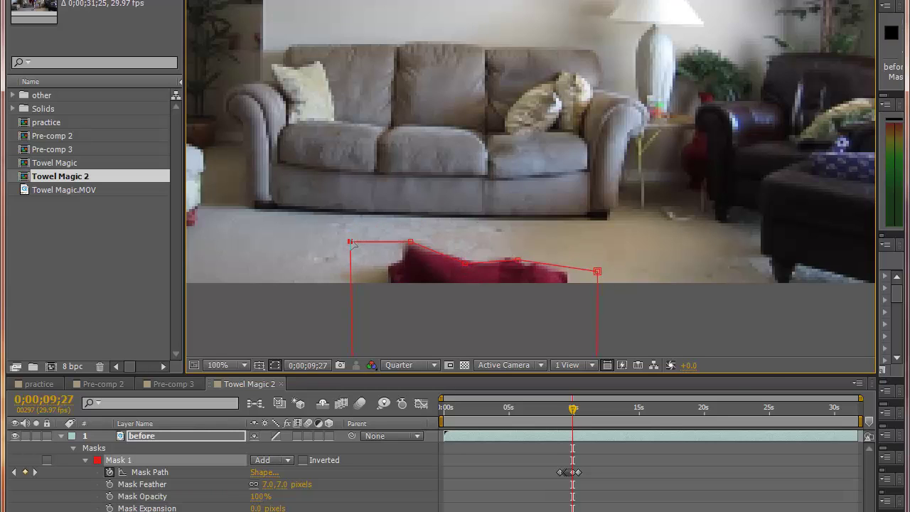
pyautogui.press('pagedown')
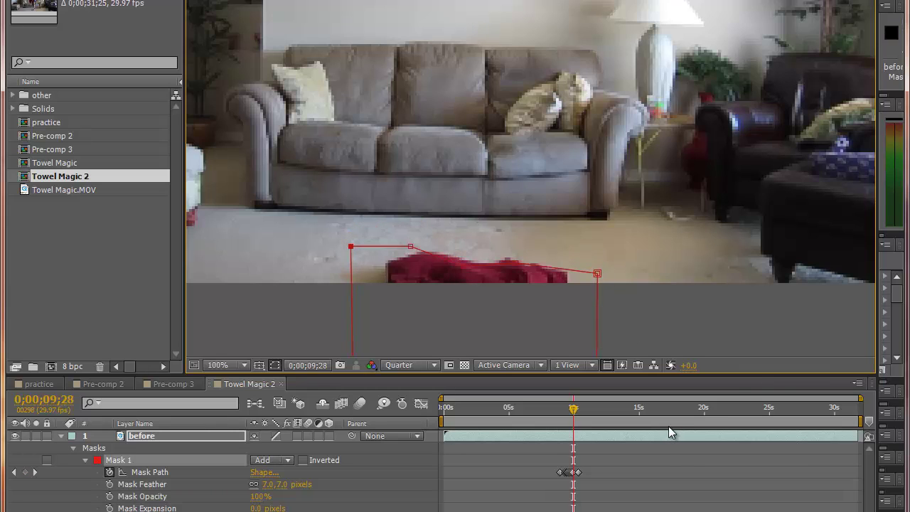
pyautogui.press('pagedown')
pyautogui.press('pagedown')
pyautogui.press('pagedown')
pyautogui.press('pagedown')
pyautogui.press('pagedown')
pyautogui.press('pagedown')
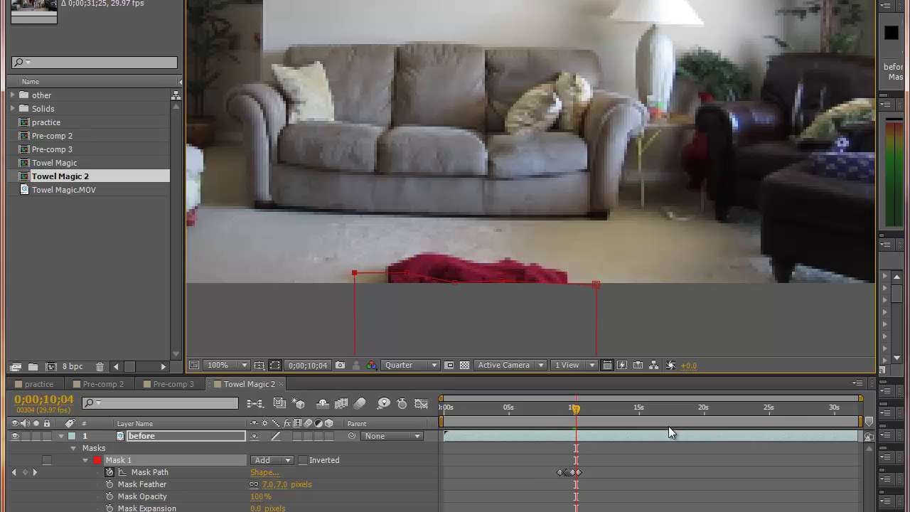
pyautogui.press('pagedown')
pyautogui.press('pagedown')
pyautogui.press('pagedown')
pyautogui.press('pagedown')
pyautogui.press('pagedown')
pyautogui.press('pagedown')
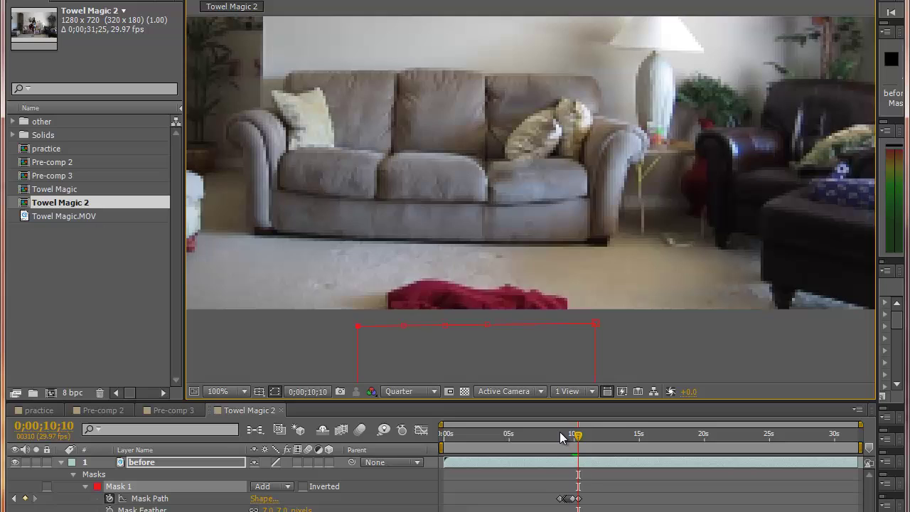
# - From 0;00;08;27, set the viewer magnification to Fit and preview the towel drop
pyautogui.click(560, 428)
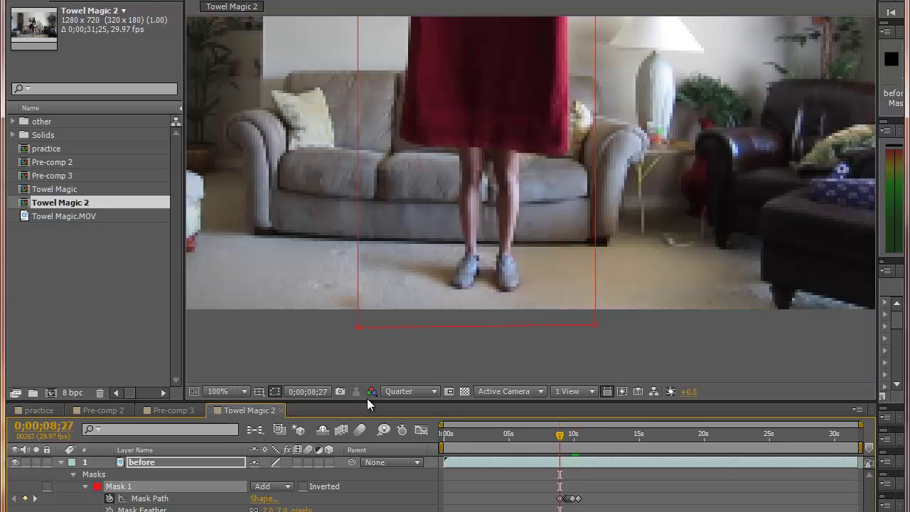
pyautogui.click(246, 392)
pyautogui.click(249, 135)
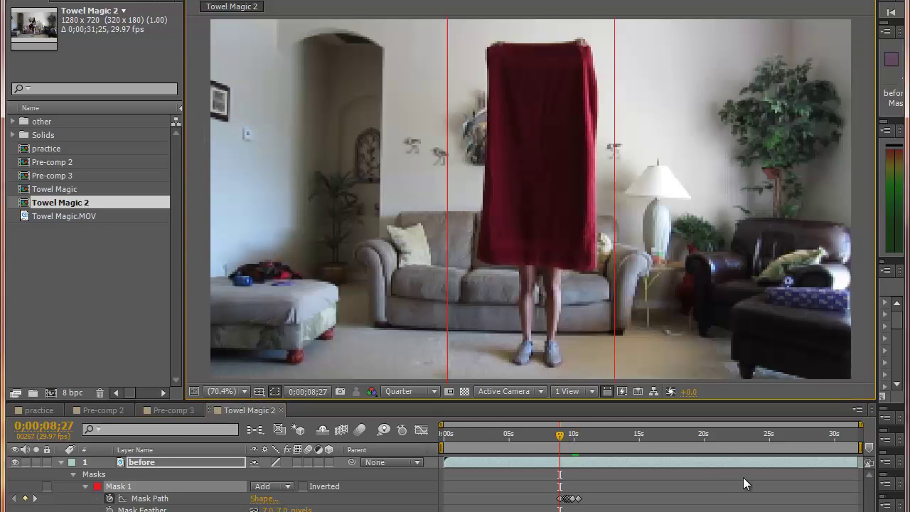
pyautogui.press('space')
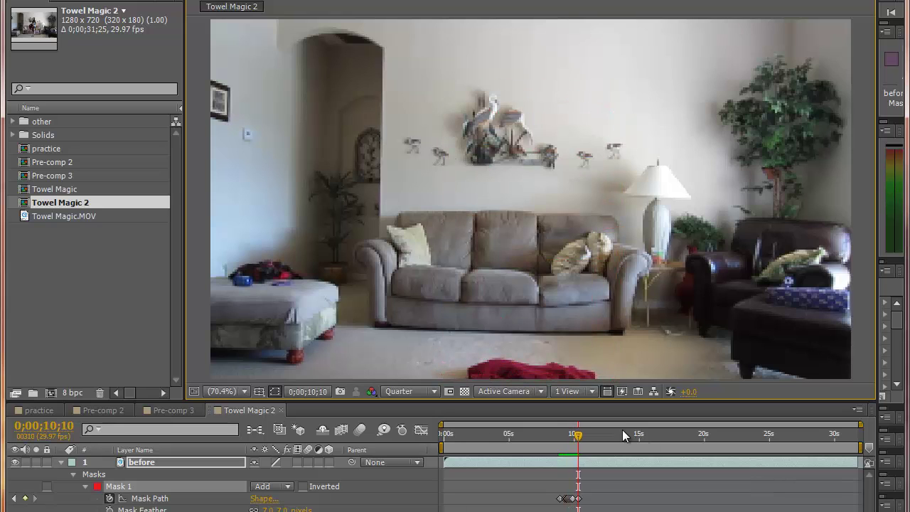
# - From 0;00;09;02, deselect the before layer and preview the drop again
pyautogui.click(562, 438)
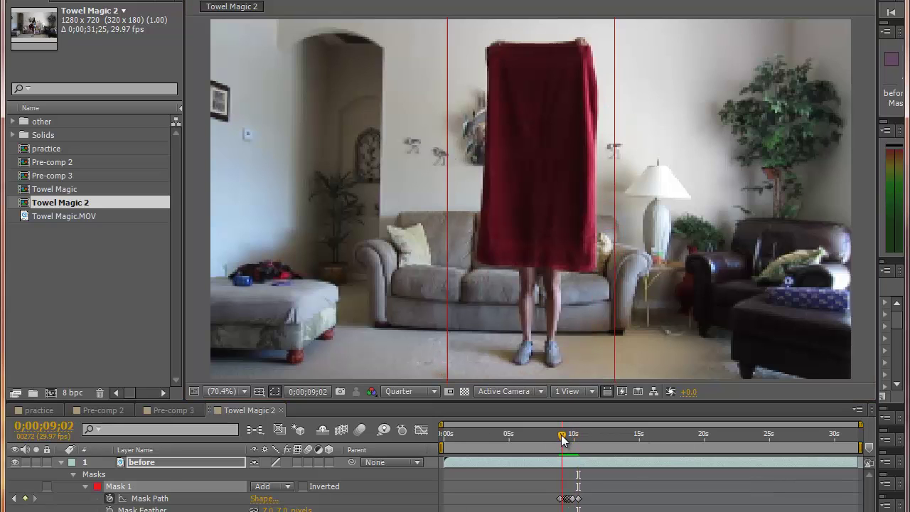
pyautogui.click(496, 489)
pyautogui.press('KP_0')
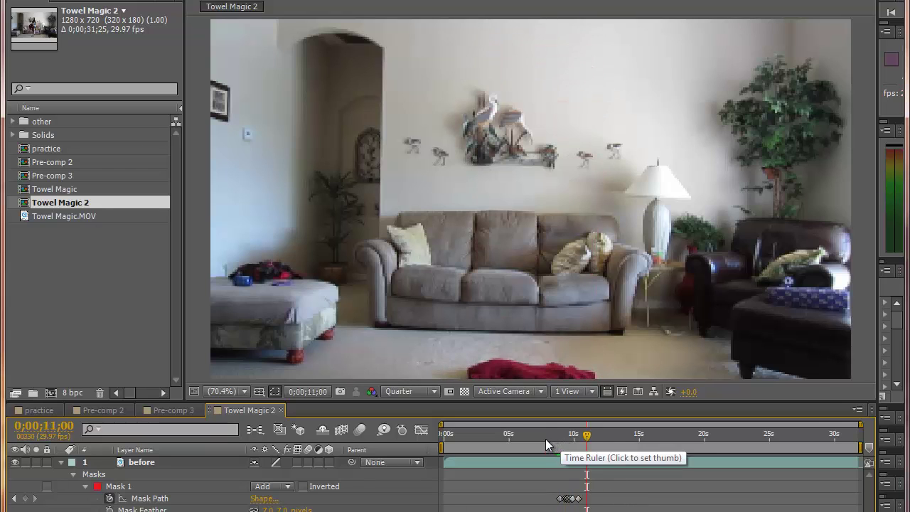
pyautogui.moveTo(544, 441); pyautogui.dragTo(484, 437)
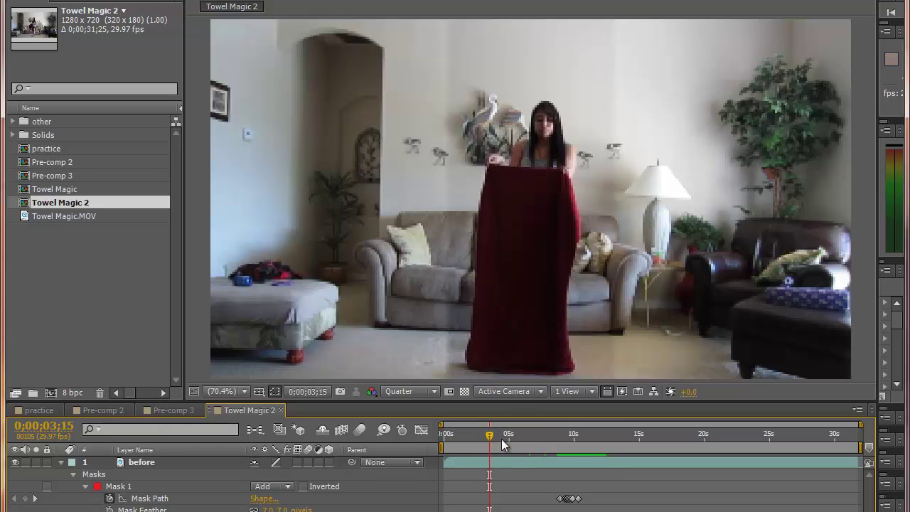
pyautogui.click(16, 463)
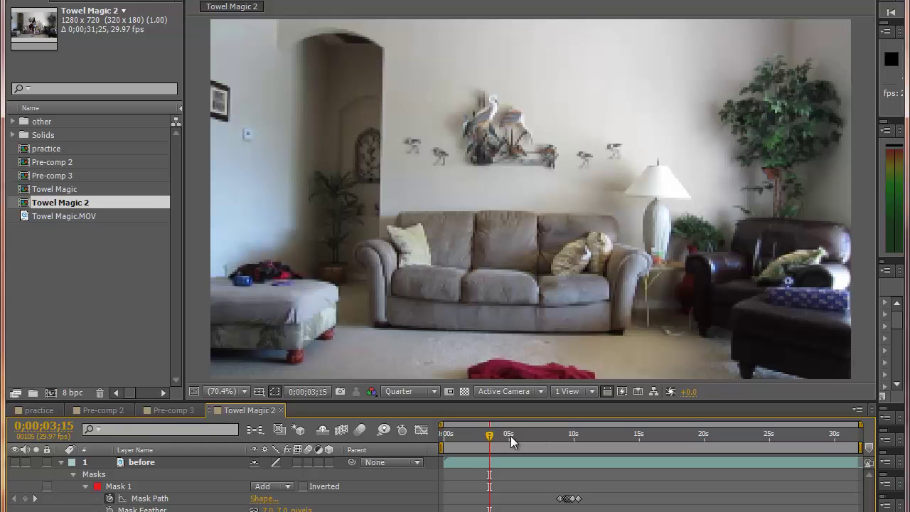
pyautogui.click(15, 463)
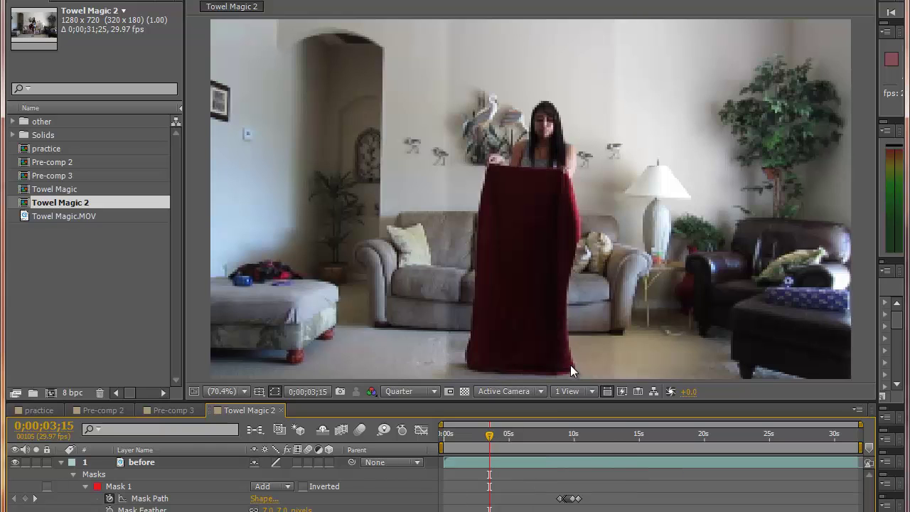
pyautogui.click(126, 486)
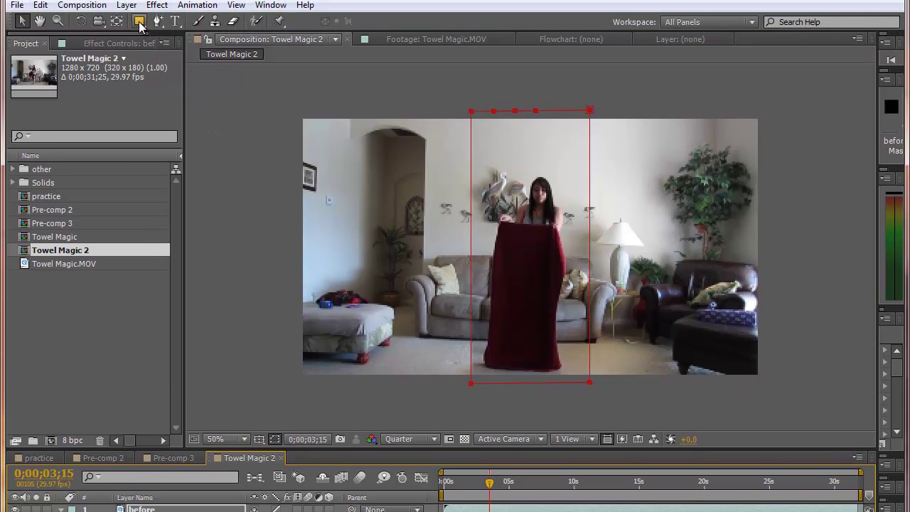
# - Draw two thin rectangle masks along Mask 1's left and right edges with the Rectangle Tool
pyautogui.click(139, 20)
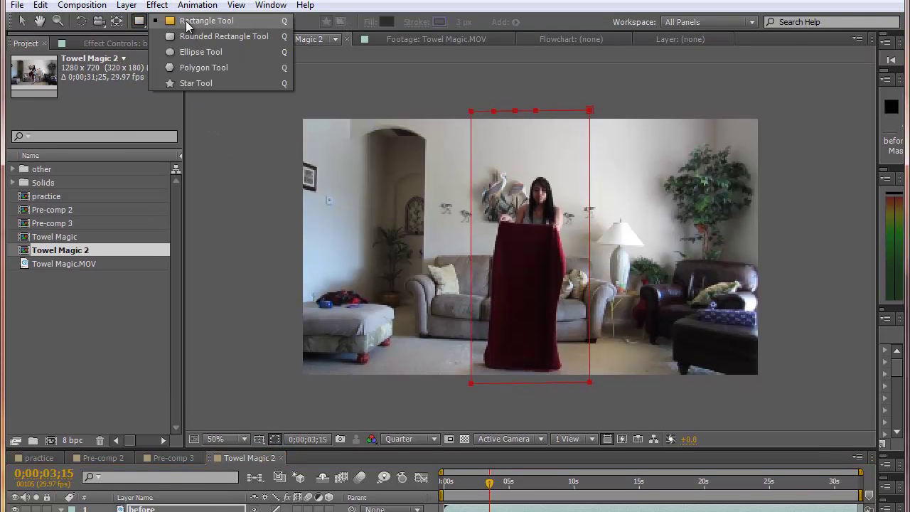
pyautogui.click(186, 20)
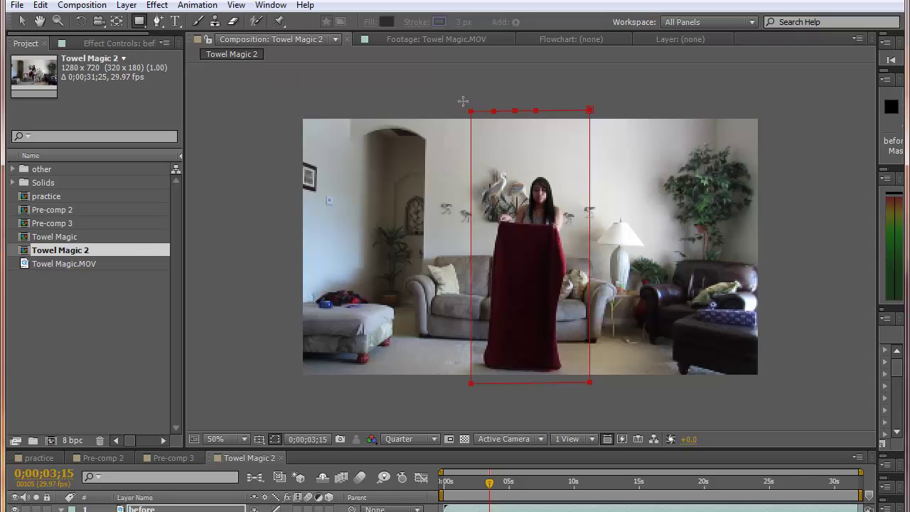
pyautogui.moveTo(463, 101); pyautogui.dragTo(481, 391)
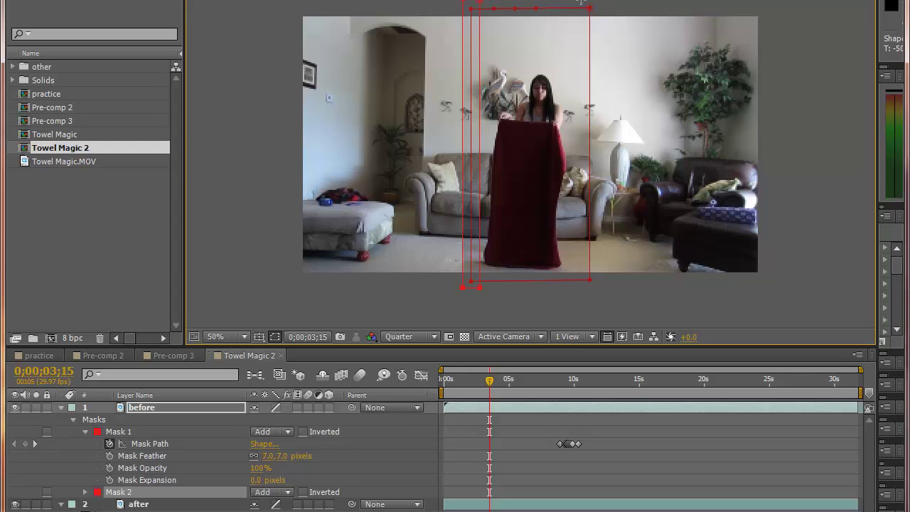
pyautogui.moveTo(585, 8); pyautogui.dragTo(598, 292)
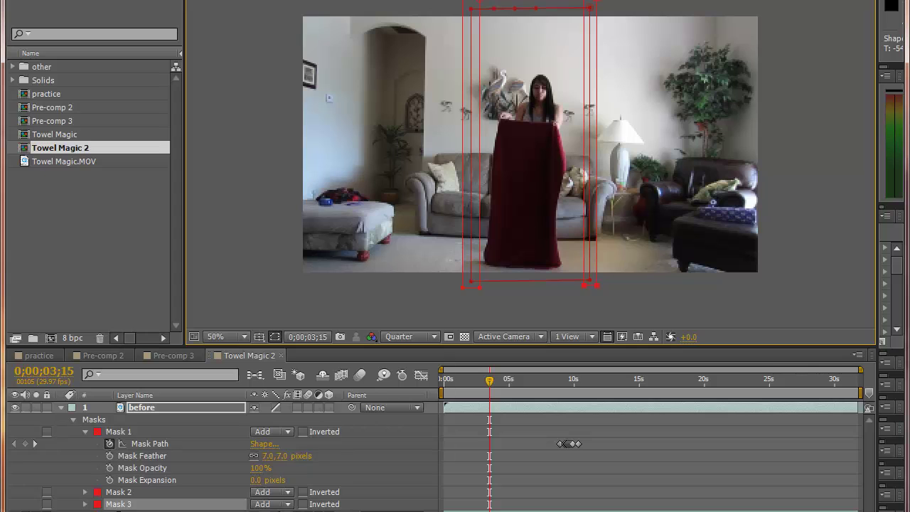
# - Set Mask Feather to 44 pixels on both Mask 2 and Mask 3
pyautogui.click(84, 492)
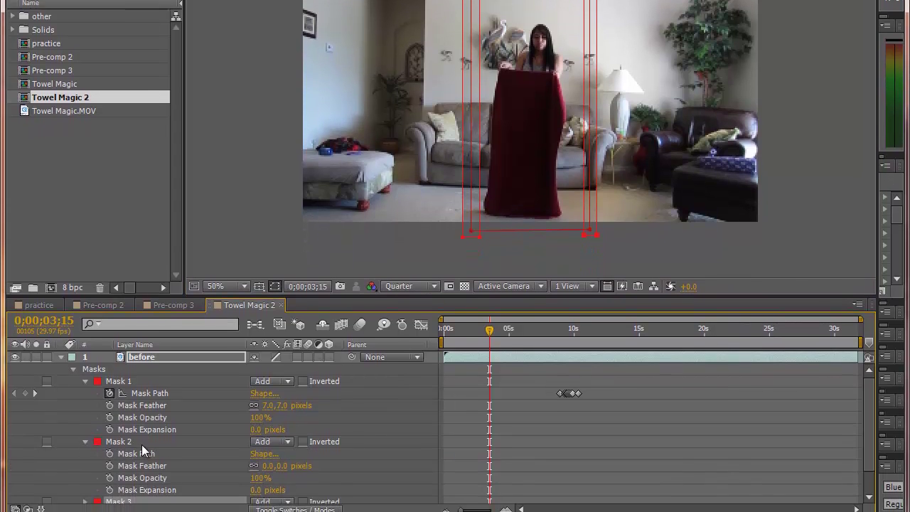
pyautogui.scroll(-2, 141, 495)
pyautogui.click(85, 471)
pyautogui.scroll(-1, 212, 437)
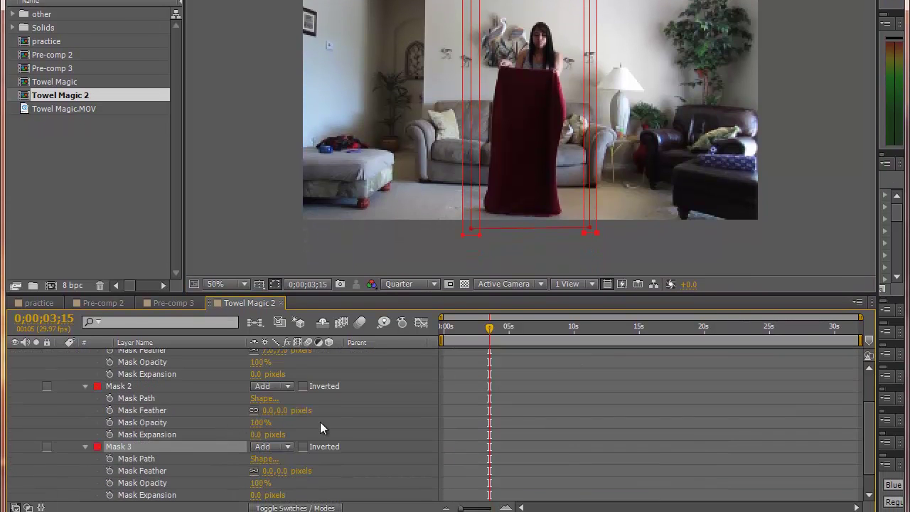
pyautogui.moveTo(268, 411); pyautogui.dragTo(319, 417)
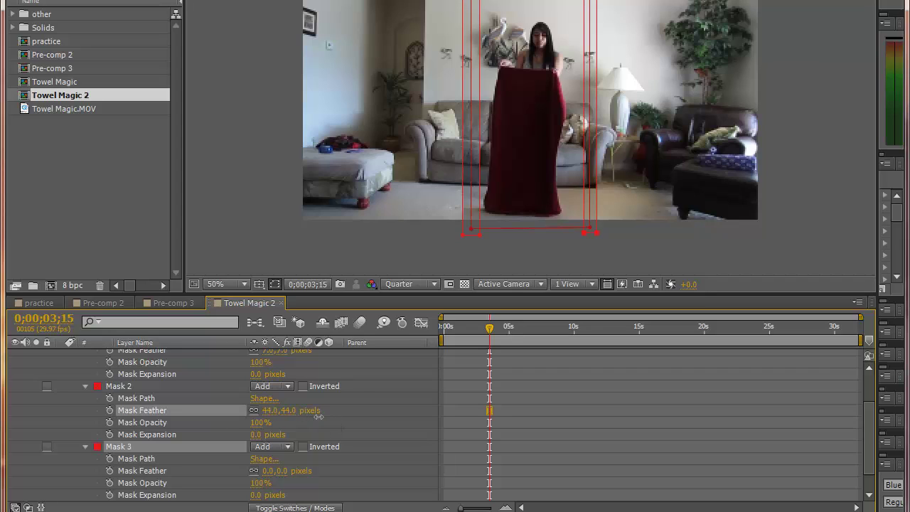
pyautogui.moveTo(283, 473); pyautogui.dragTo(319, 475)
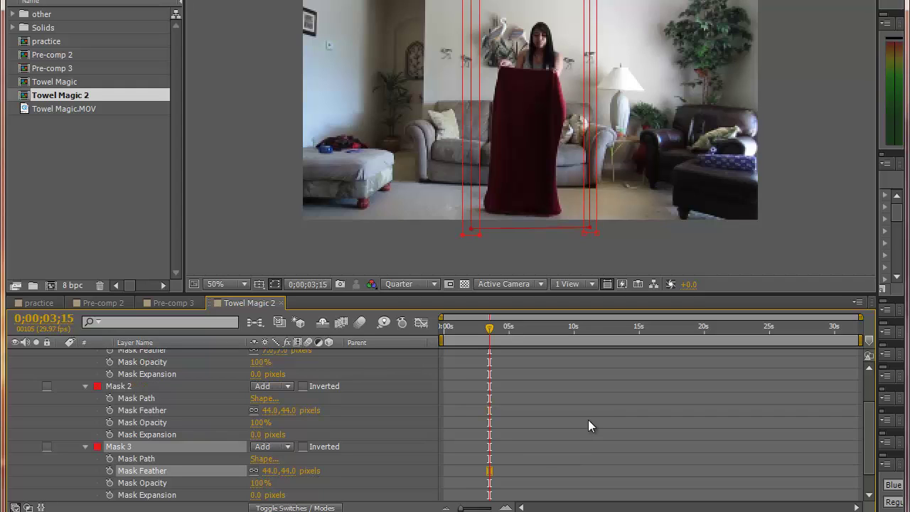
# - RAM-preview the towel drop from an earlier frame, then set the time to 9;05
pyautogui.click(525, 370)
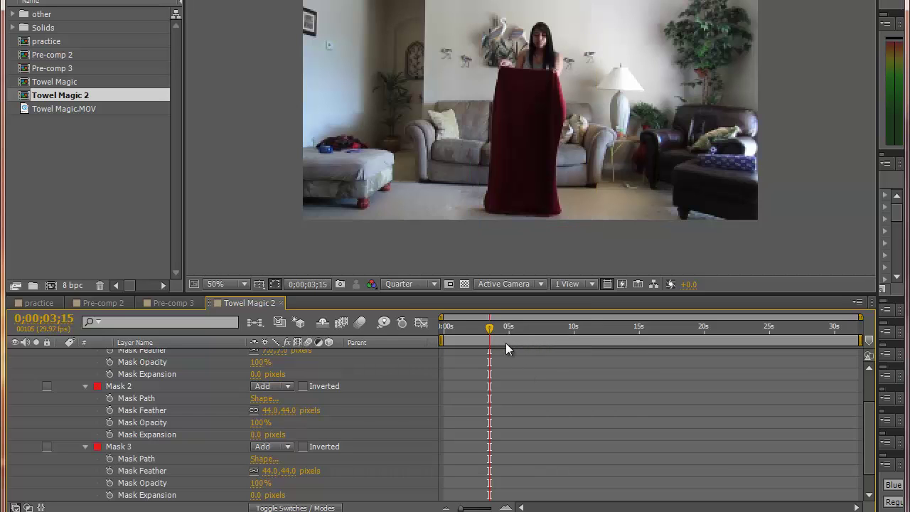
pyautogui.moveTo(489, 328); pyautogui.dragTo(526, 333)
pyautogui.press('KP_0')
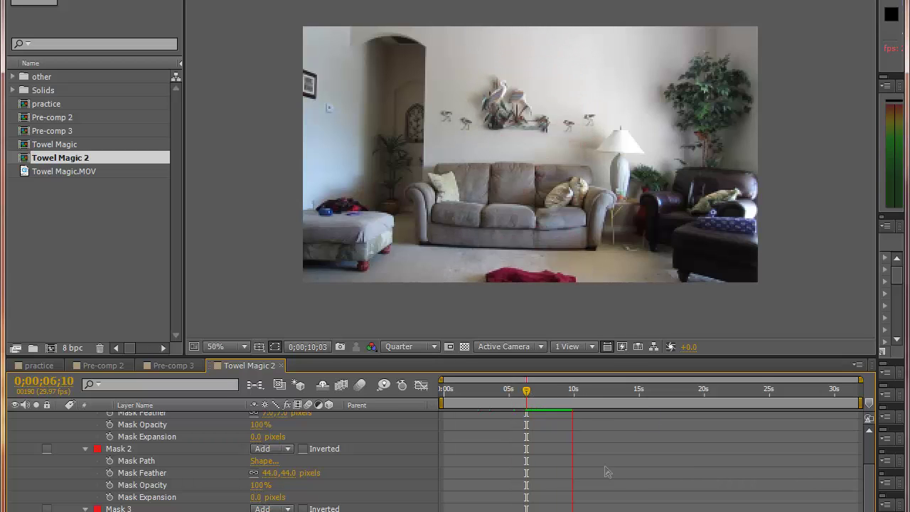
pyautogui.press('space')
pyautogui.scroll(3, 304, 442)
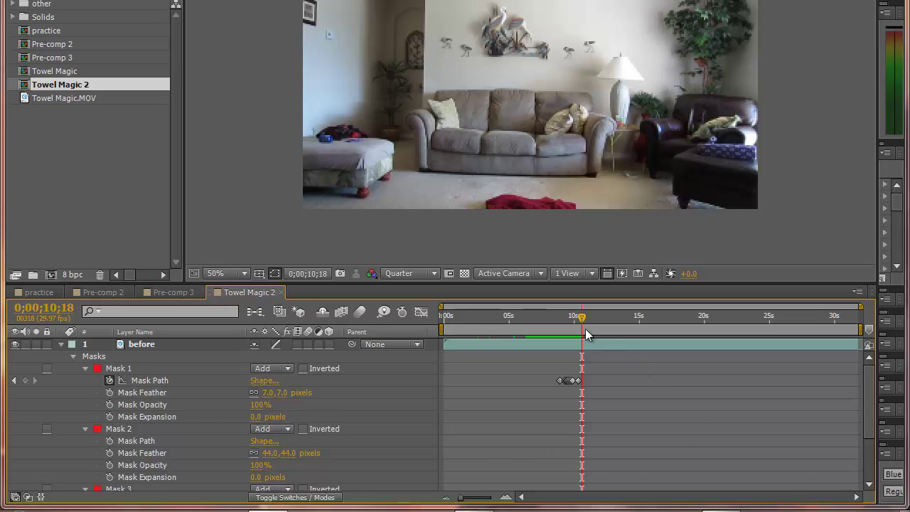
pyautogui.click(563, 317)
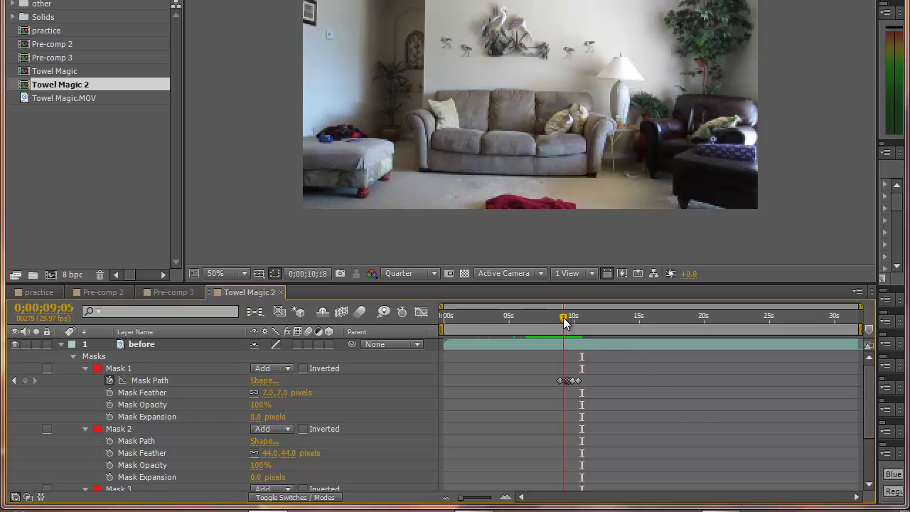
# - Zoom the timeline in and delete Mask 1's Mask Path keyframe at 8;27
pyautogui.click(120, 429)
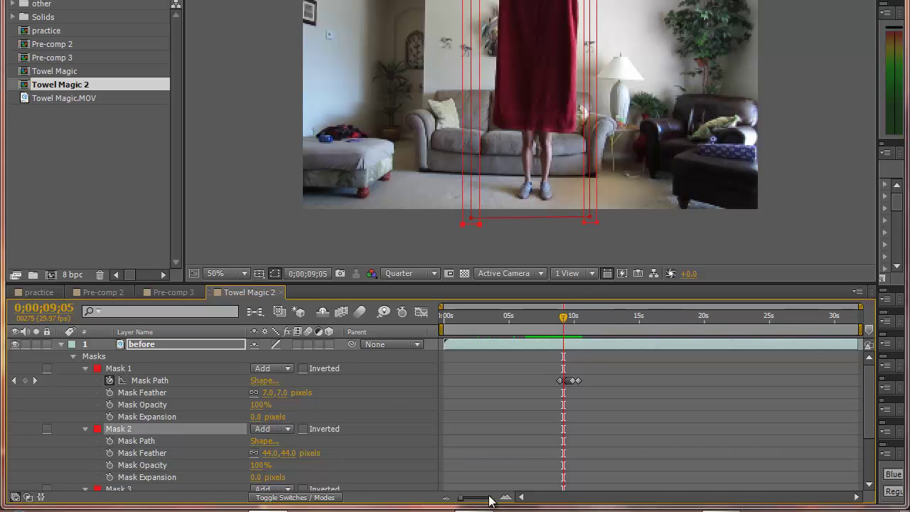
pyautogui.moveTo(463, 498); pyautogui.dragTo(486, 499)
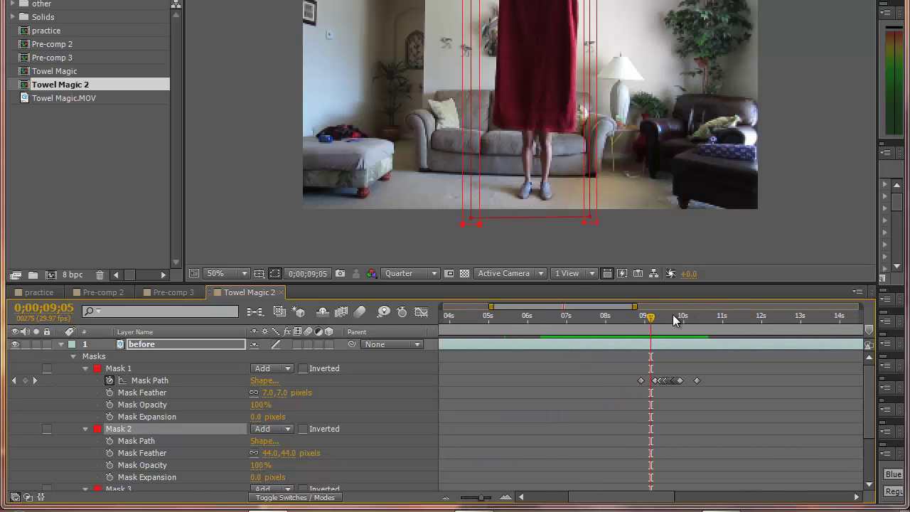
pyautogui.moveTo(650, 318)
pyautogui.mouseDown()
pyautogui.moveTo(659, 318)
pyautogui.moveTo(640, 318)
pyautogui.mouseUp()
pyautogui.click(641, 381)
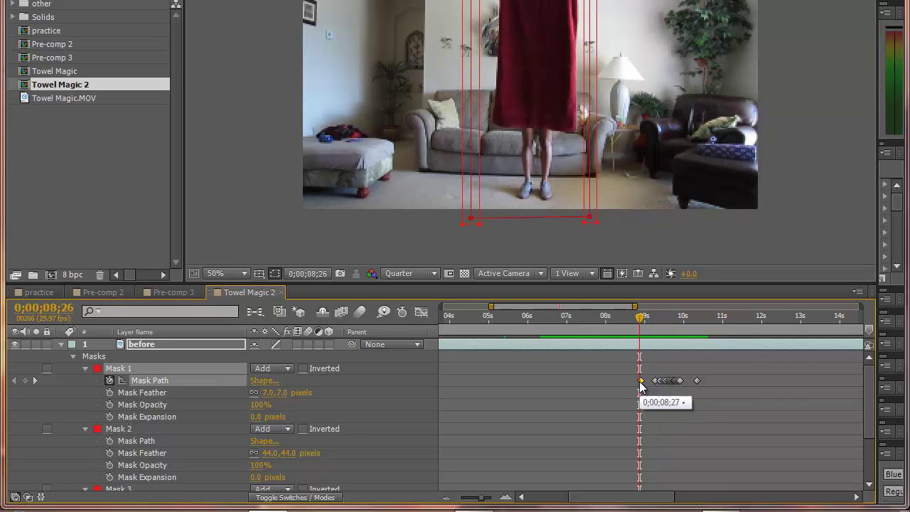
pyautogui.press('Delete')
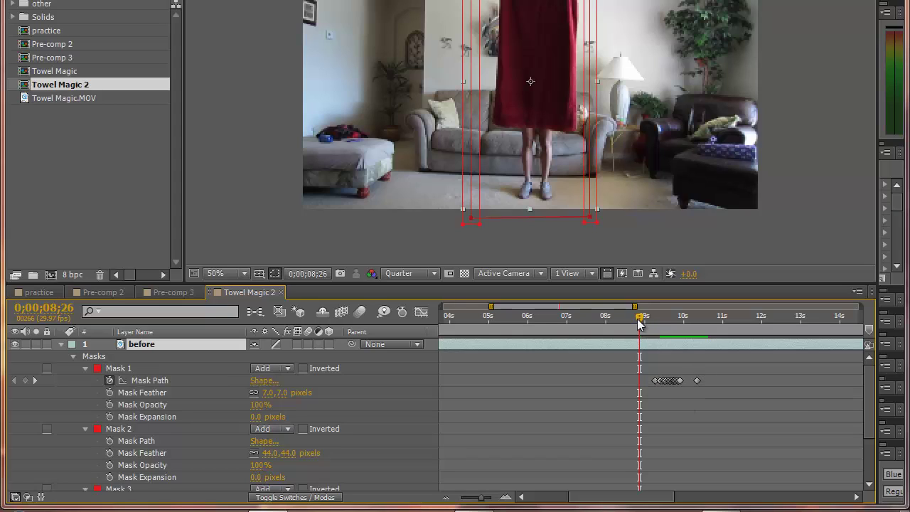
pyautogui.moveTo(641, 319); pyautogui.dragTo(655, 319)
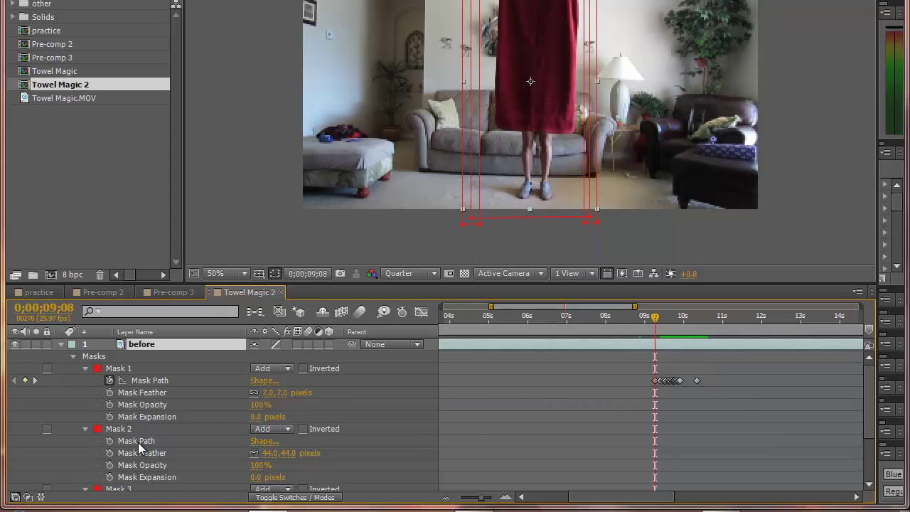
# - Set Mask Path keyframes for Mask 2 and Mask 3 at 9;08, then step ahead to 9;15
pyautogui.scroll(-1, 149, 431)
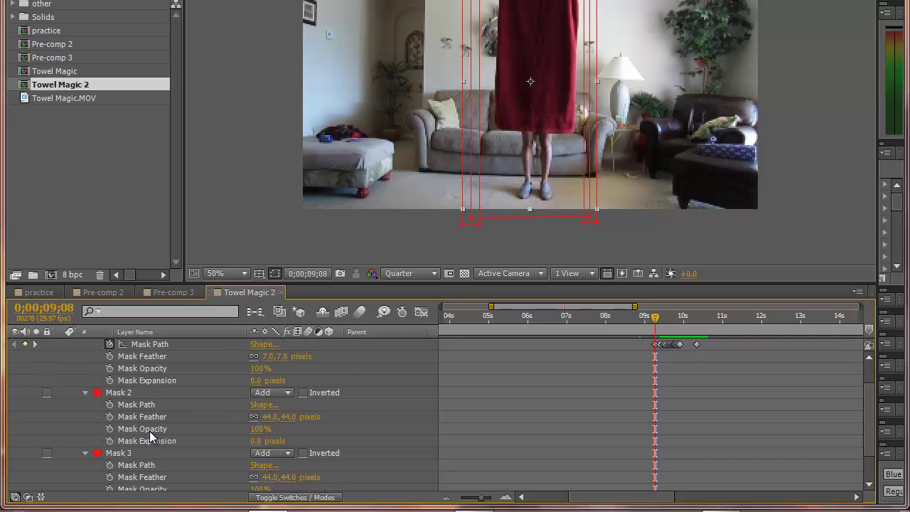
pyautogui.click(109, 406)
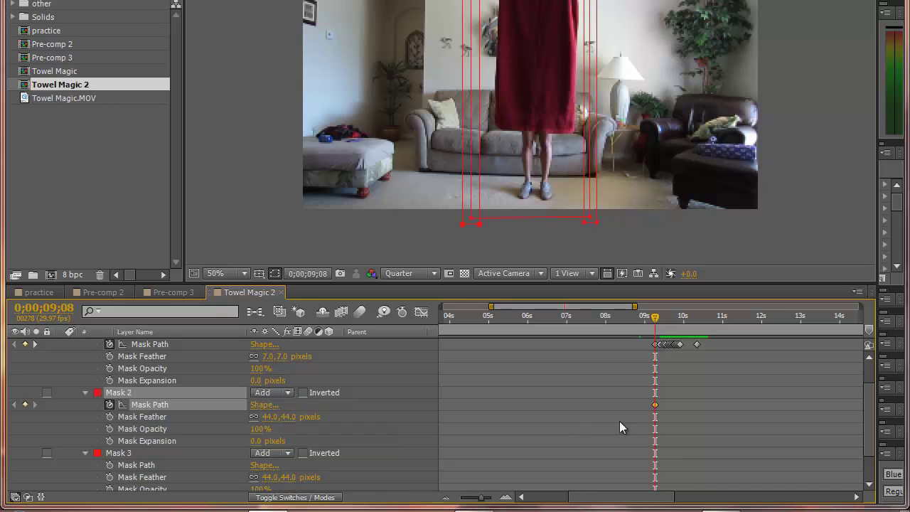
pyautogui.click(110, 465)
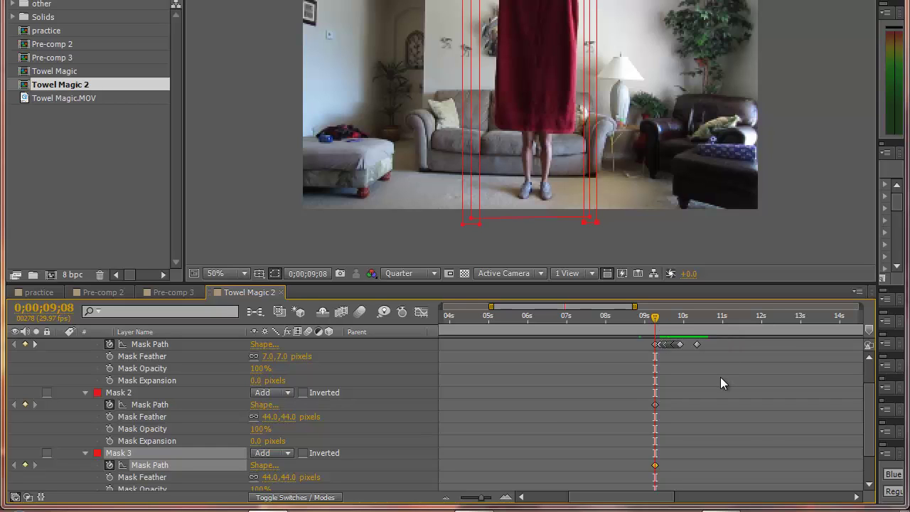
pyautogui.press('pagedown')
pyautogui.press('pagedown')
pyautogui.press('pagedown')
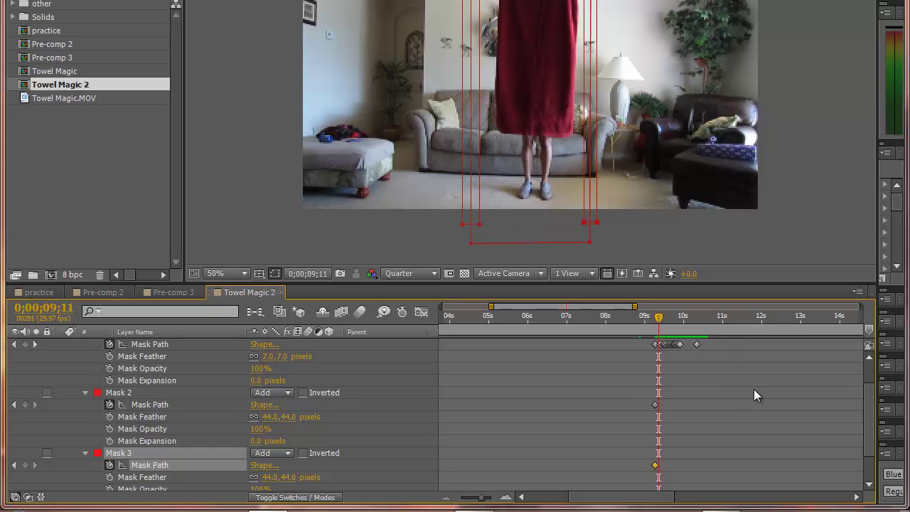
pyautogui.press('pagedown')
pyautogui.press('pagedown')
pyautogui.press('pagedown')
pyautogui.press('pagedown')
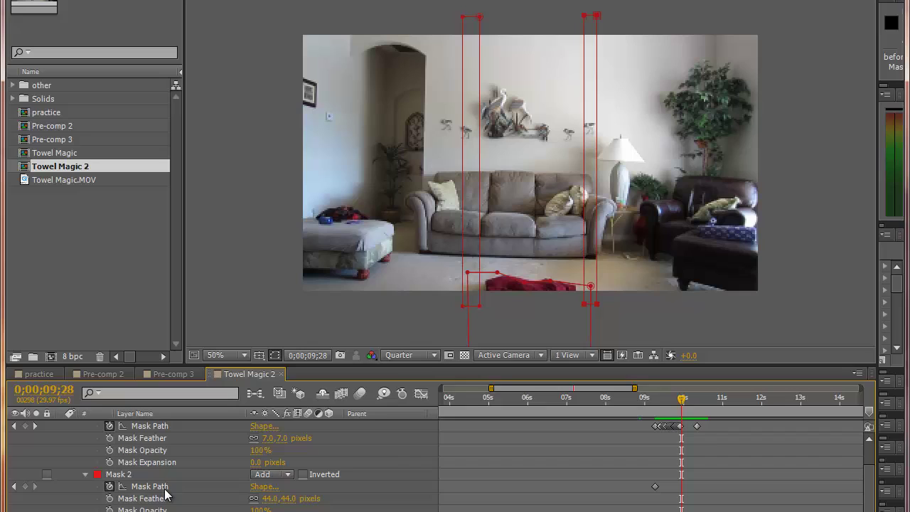
# - Drag the tops of Mask 2 and Mask 3 down to the fallen towel at 9;28
pyautogui.click(152, 487)
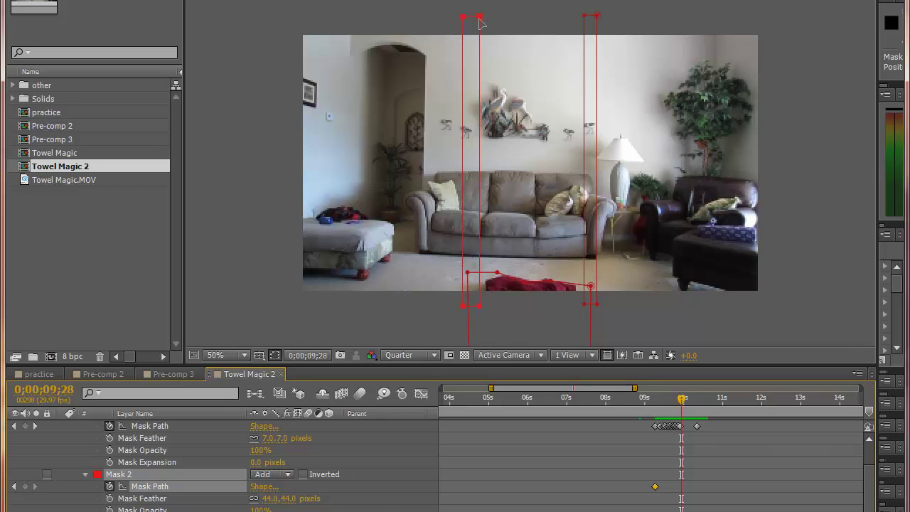
pyautogui.moveTo(479, 27); pyautogui.dragTo(487, 303)
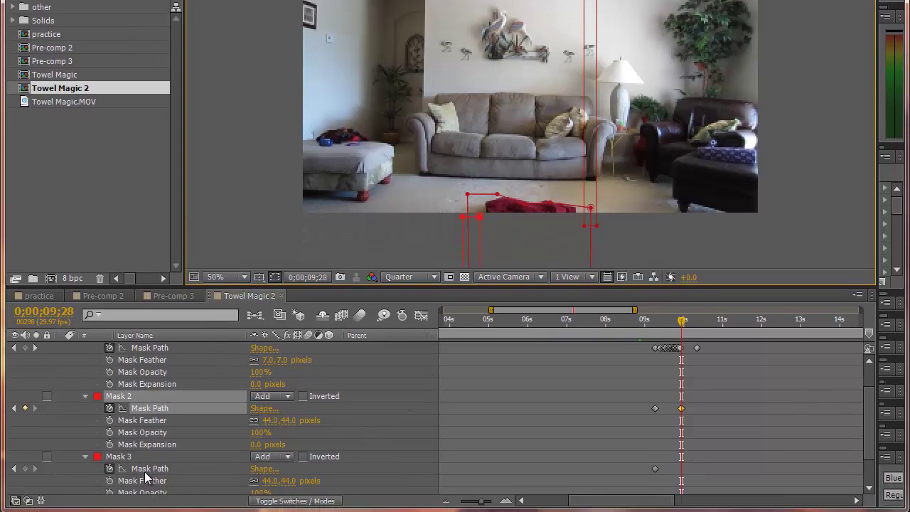
pyautogui.click(146, 470)
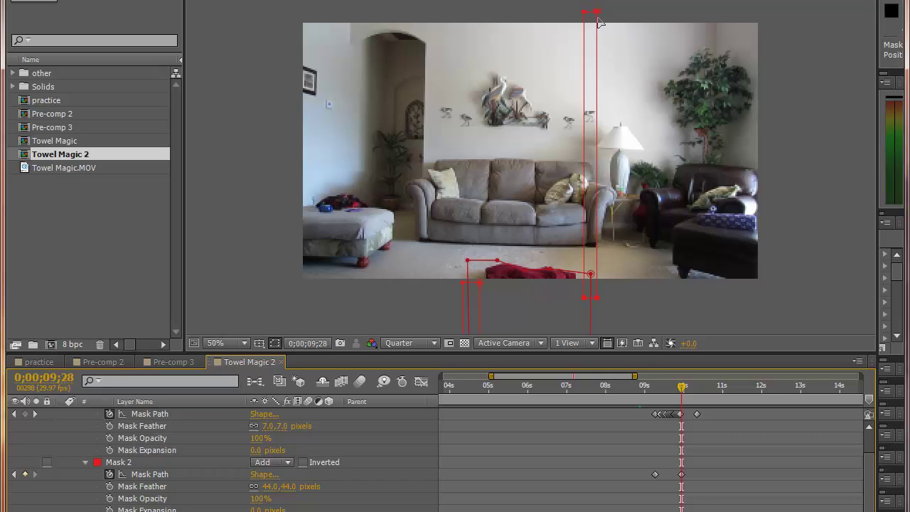
pyautogui.moveTo(599, 27); pyautogui.dragTo(594, 286)
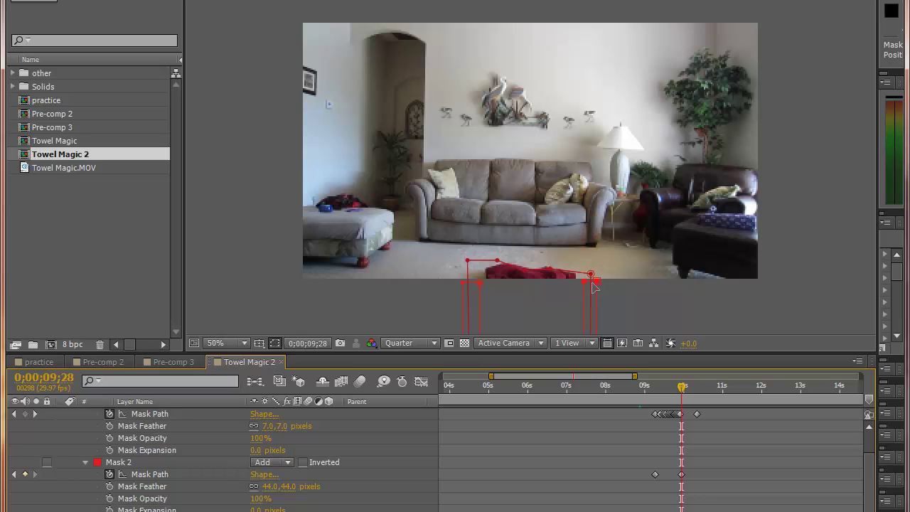
# - After replaying the fall, nudge the Mask 2 and Mask 3 path keyframes slightly later and preview again
pyautogui.click(656, 392)
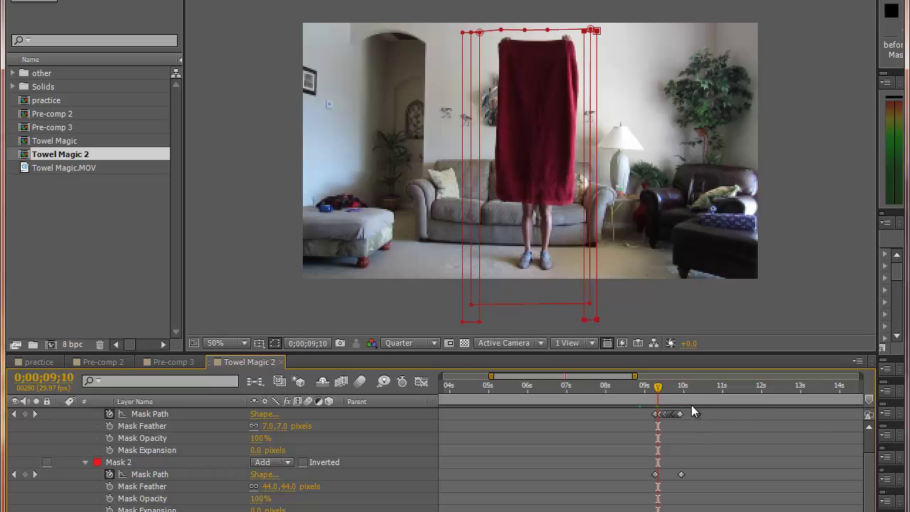
pyautogui.press('space')
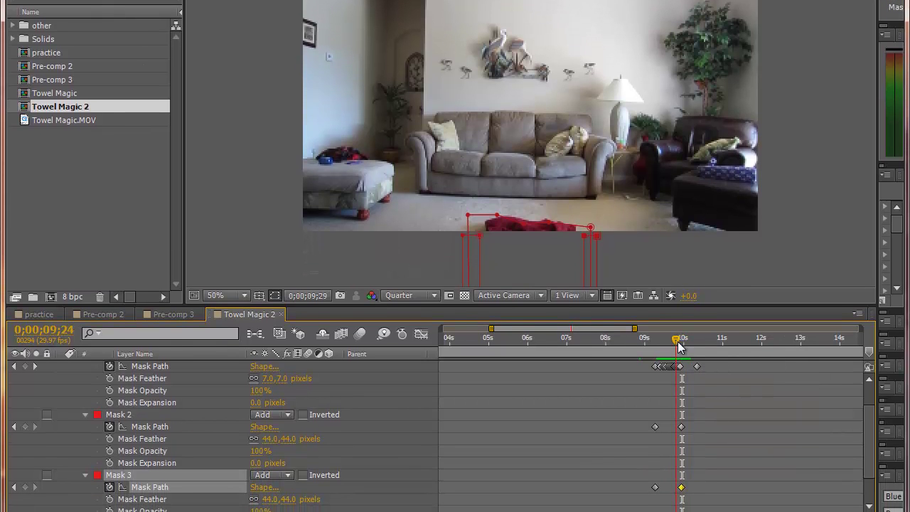
pyautogui.moveTo(684, 382); pyautogui.dragTo(678, 385)
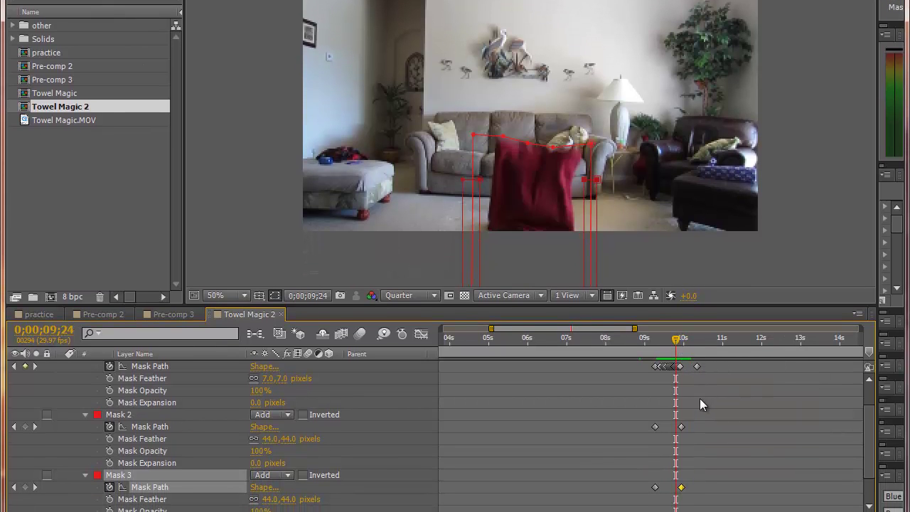
pyautogui.click(682, 427)
pyautogui.keyDown('shift'); pyautogui.click(681, 487); pyautogui.keyUp('shift')
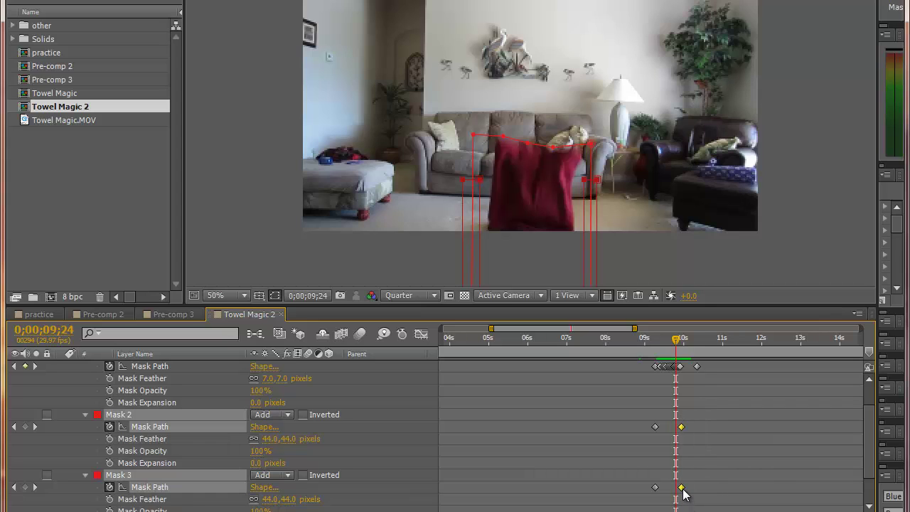
pyautogui.moveTo(683, 488); pyautogui.dragTo(687, 488)
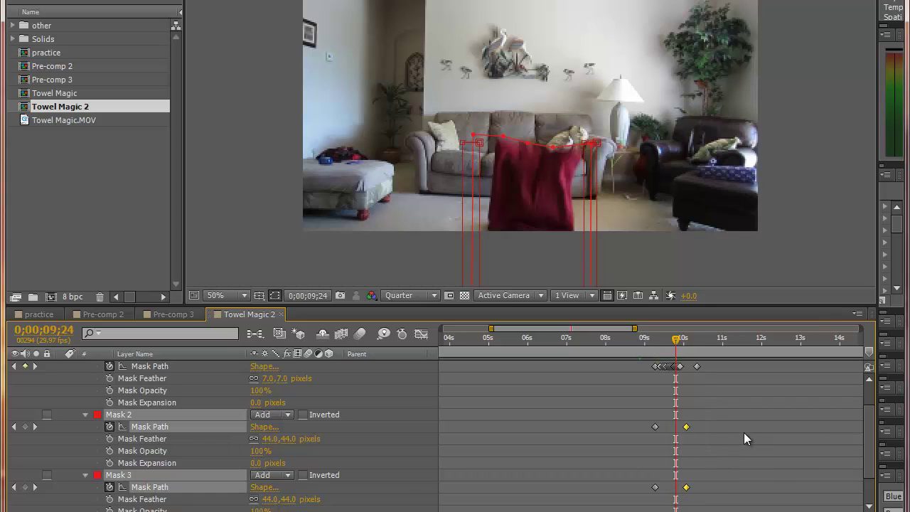
pyautogui.press('space')
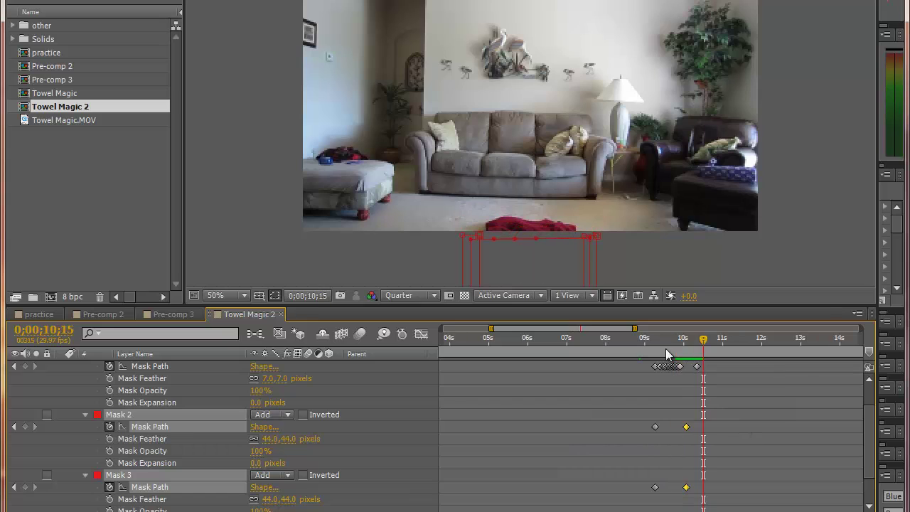
pyautogui.click(751, 400)
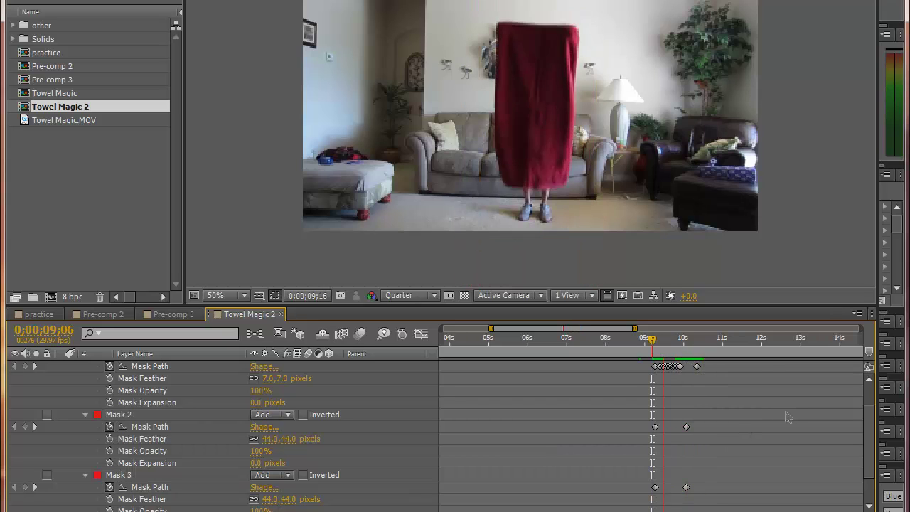
# - Select the Mask 2 and Mask 3 floor keyframes and preview the drop from the 9-second mark
pyautogui.click(657, 338)
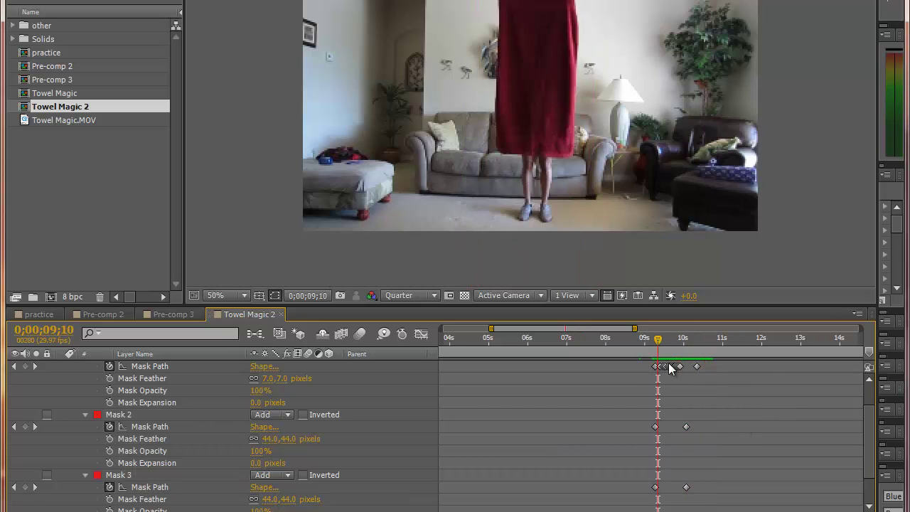
pyautogui.click(703, 350)
pyautogui.moveTo(695, 420); pyautogui.dragTo(683, 491)
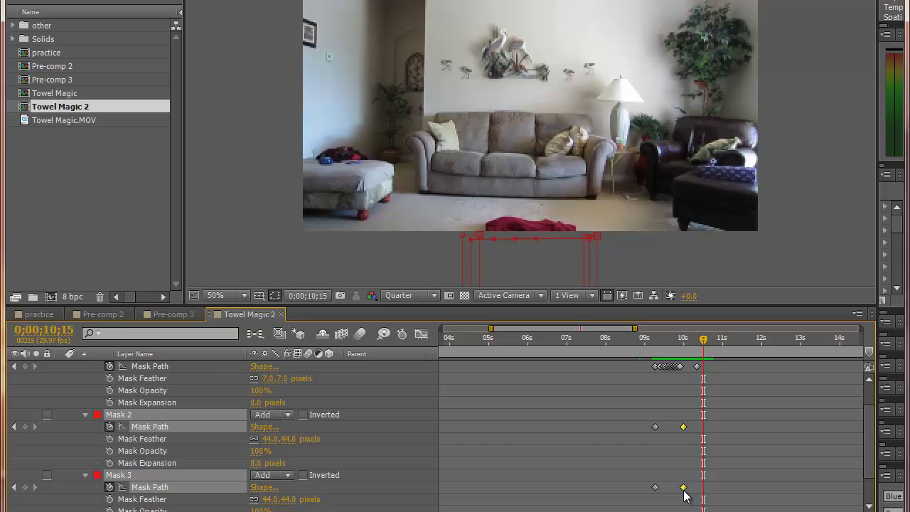
pyautogui.click(657, 338)
pyautogui.press('space')
pyautogui.click(654, 343)
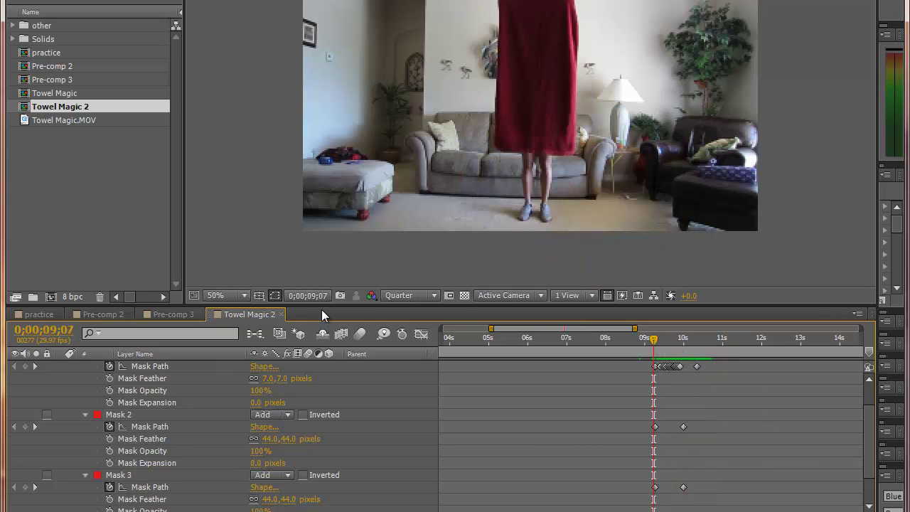
# - Set the viewer to Fit, RAM-preview the drop, and zoom the timeline out to the full composition
pyautogui.click(242, 294)
pyautogui.click(229, 34)
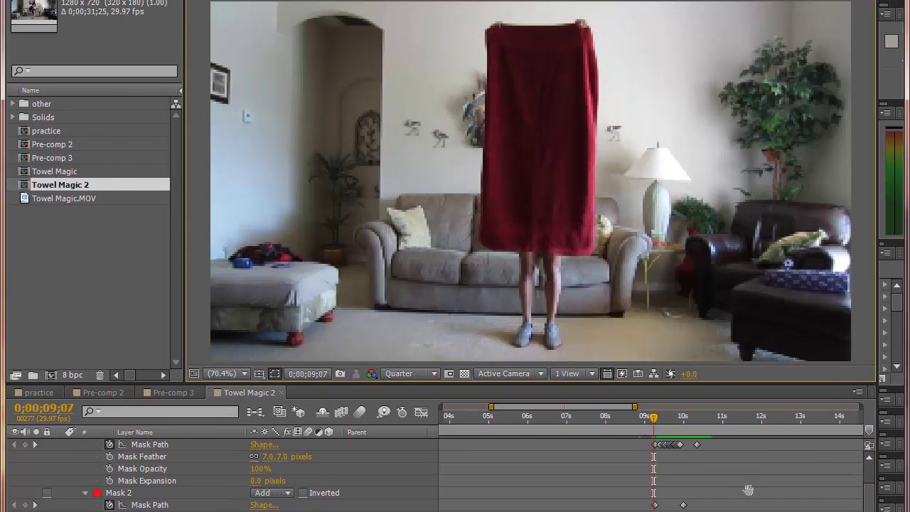
pyautogui.press('KP_0')
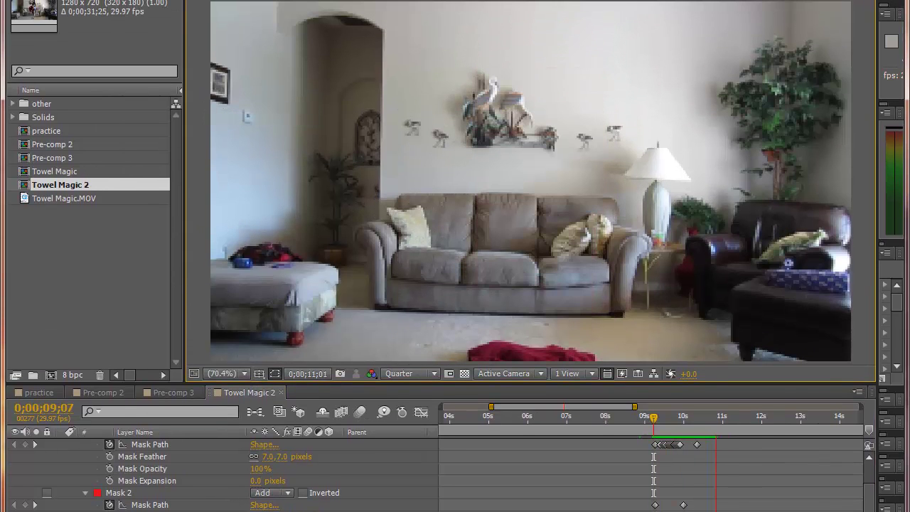
pyautogui.scroll(1, 416, 466)
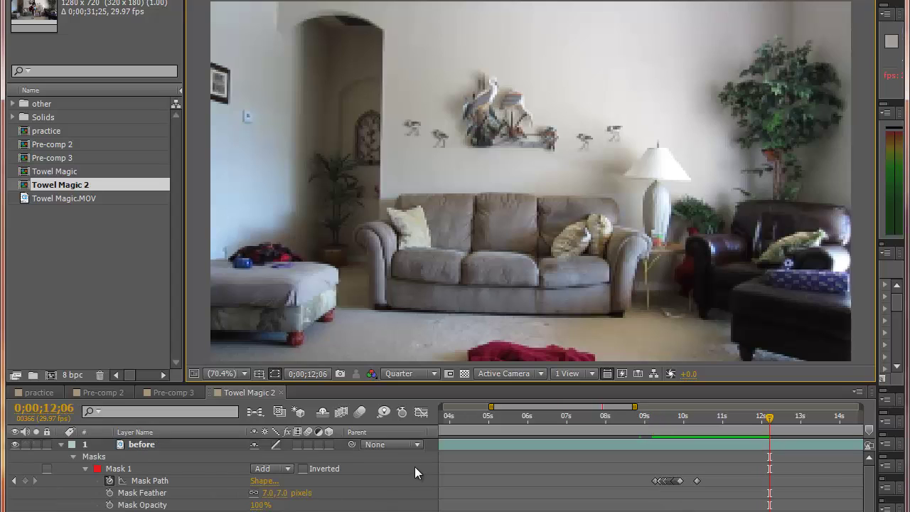
pyautogui.press(';')
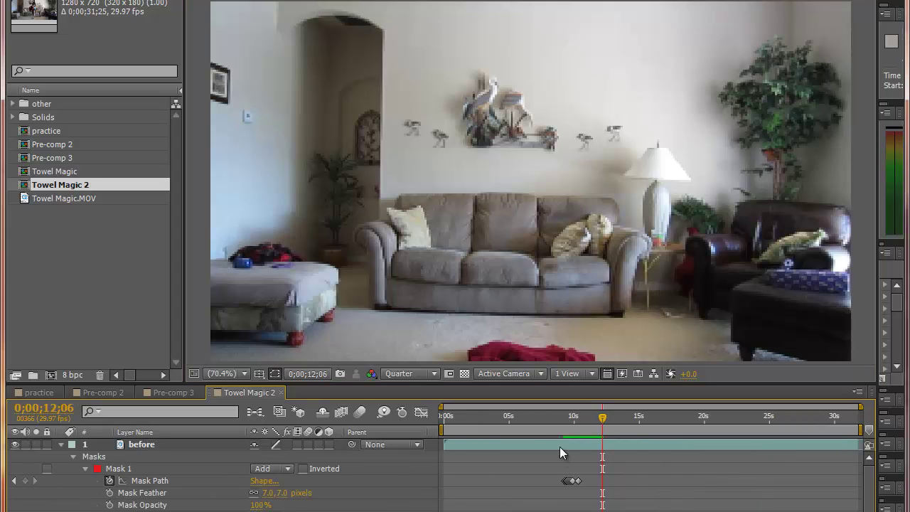
# - Collapse the before layer's masks to reveal after's Time Remap, then scrub to the comp end at 0;00;31;24
pyautogui.click(555, 420)
pyautogui.click(61, 444)
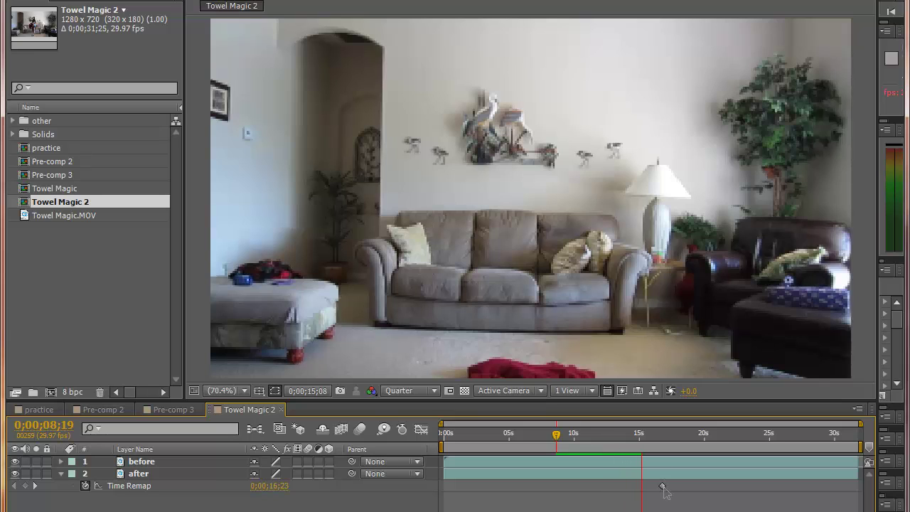
pyautogui.click(646, 437)
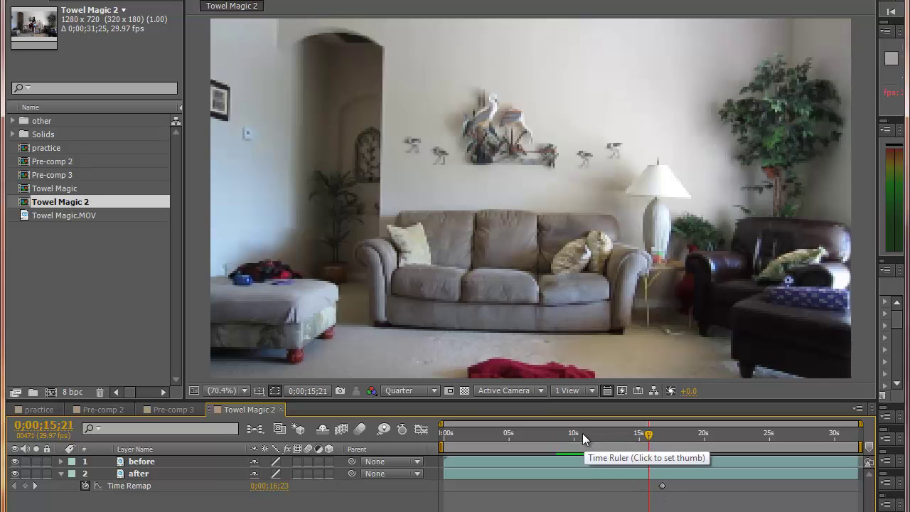
pyautogui.click(583, 436)
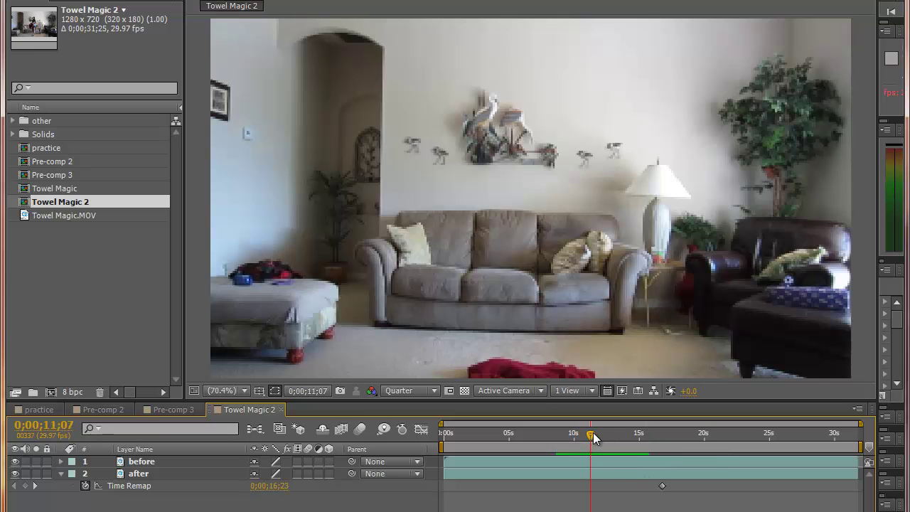
pyautogui.moveTo(589, 436); pyautogui.dragTo(665, 441)
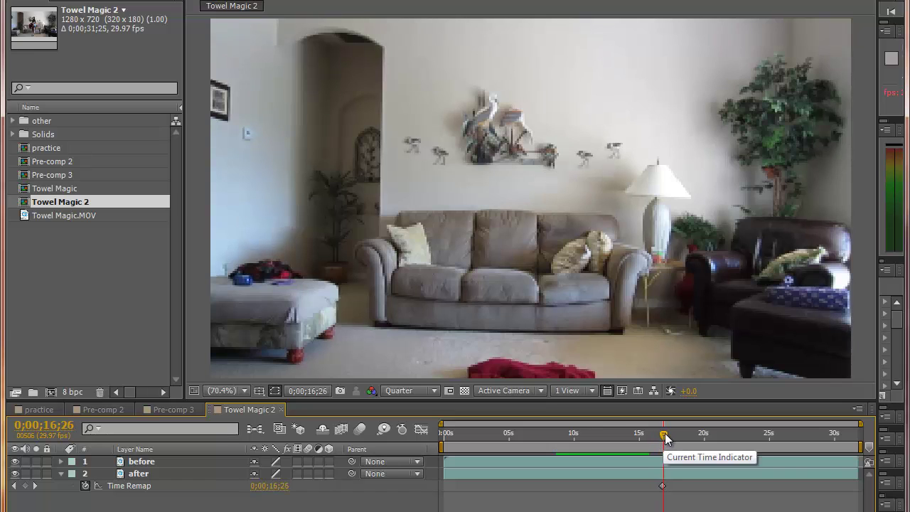
pyautogui.moveTo(667, 439); pyautogui.dragTo(858, 438)
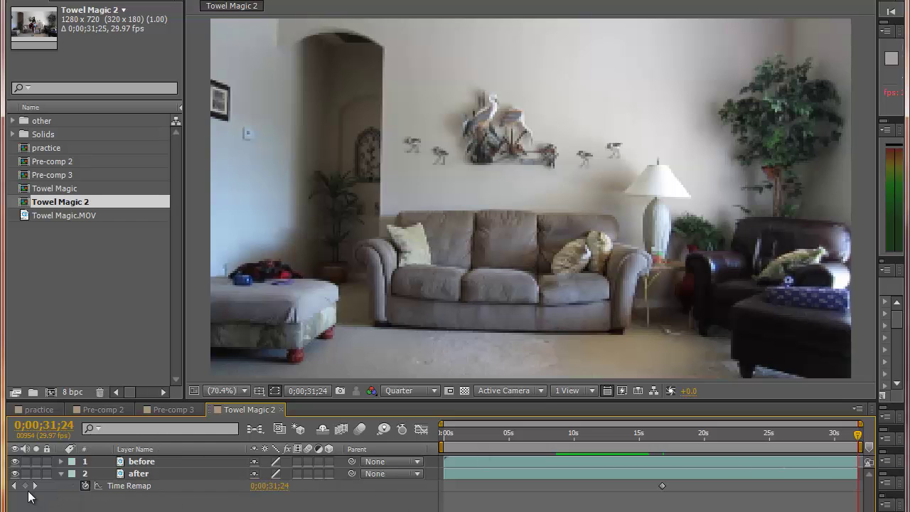
# - Add a Time Remap keyframe on the after layer at the last frame, then check timing around 15-18 seconds
pyautogui.click(138, 475)
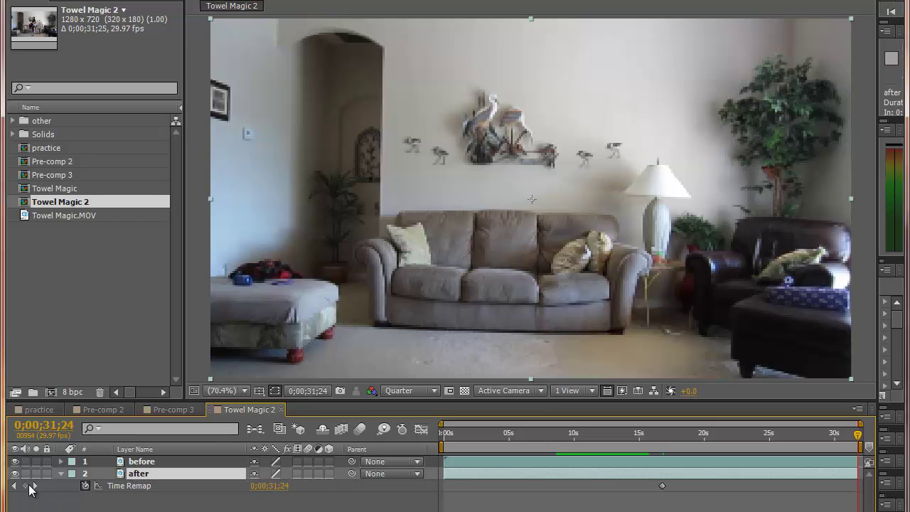
pyautogui.click(27, 486)
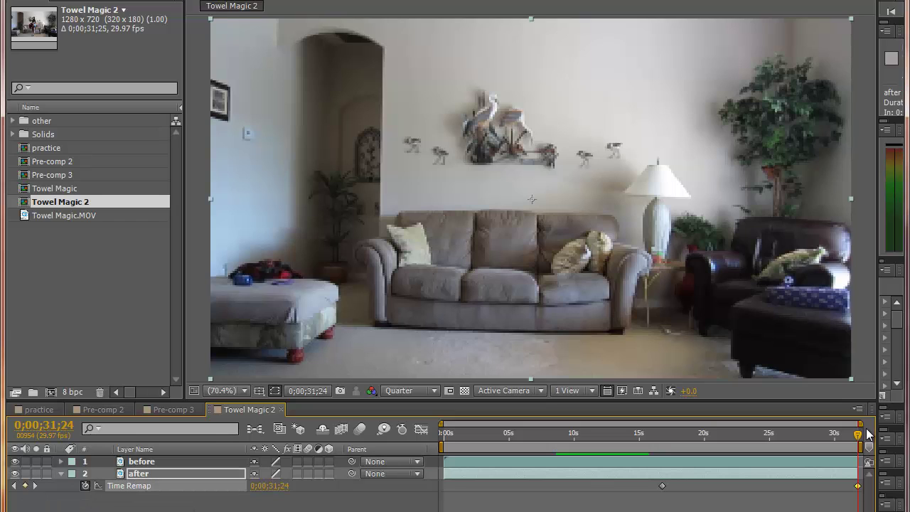
pyautogui.moveTo(858, 439); pyautogui.dragTo(594, 441)
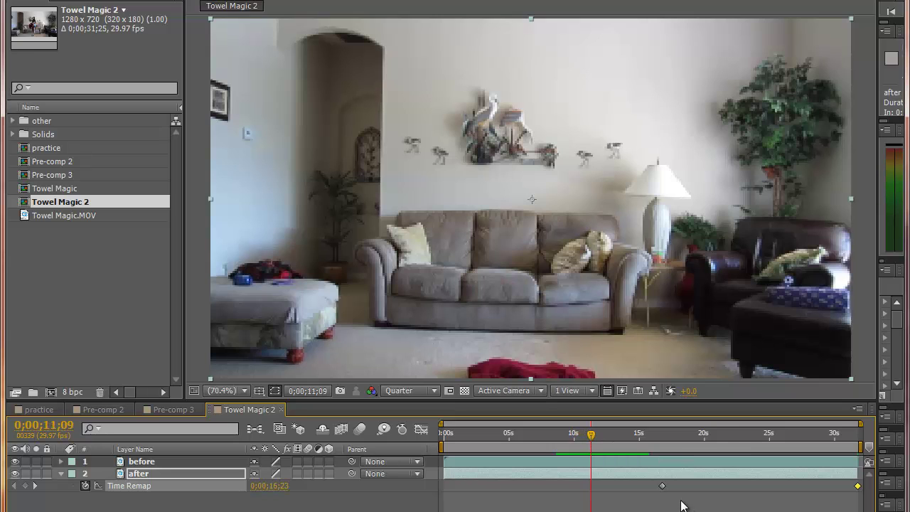
pyautogui.click(686, 435)
pyautogui.moveTo(712, 436); pyautogui.dragTo(599, 437)
# - Slide both Time Remap keyframes earlier to about 11 seconds and preview from just before the towel drop
pyautogui.moveTo(650, 506); pyautogui.dragTo(872, 490)
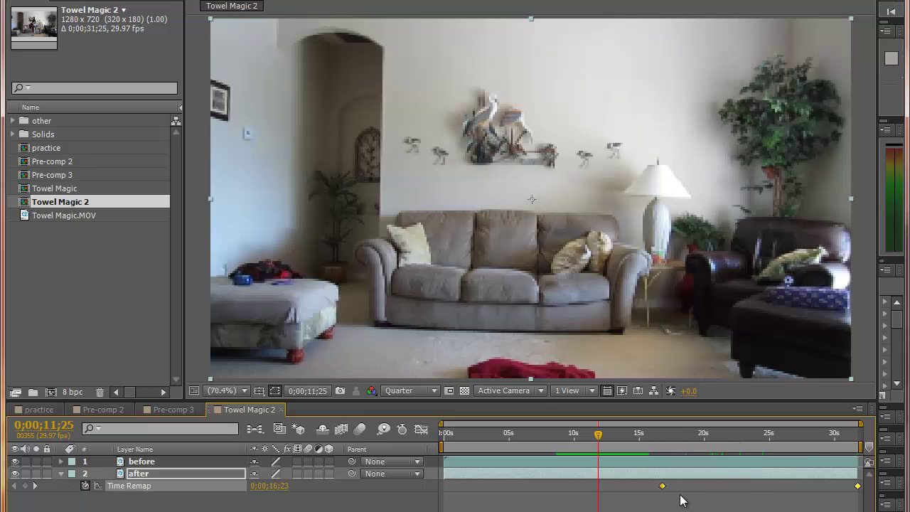
pyautogui.moveTo(662, 488); pyautogui.dragTo(599, 493)
pyautogui.moveTo(598, 444); pyautogui.dragTo(573, 445)
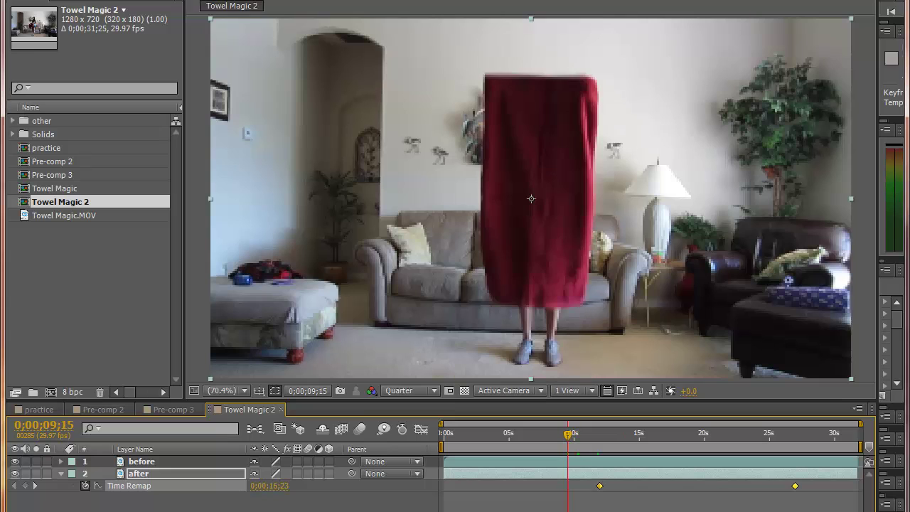
pyautogui.press('space')
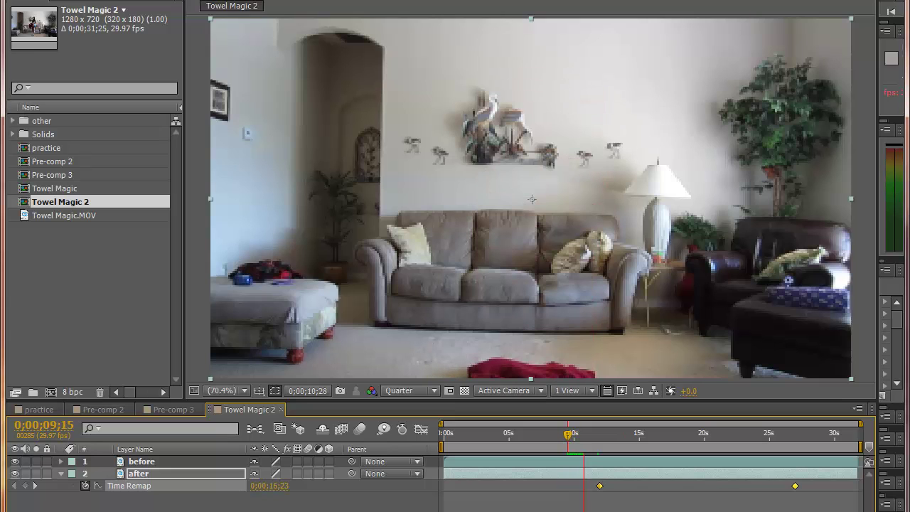
# - Fine-tune the Time Remap keyframes slightly earlier, to around 10 and 25 seconds, undoing an overshoot
pyautogui.moveTo(600, 486); pyautogui.dragTo(542, 507)
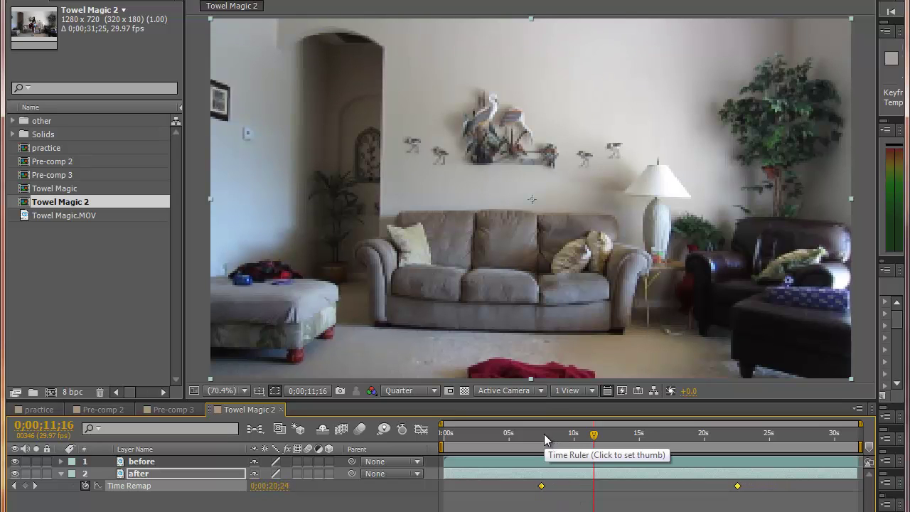
pyautogui.hotkey('ctrl', 'z')
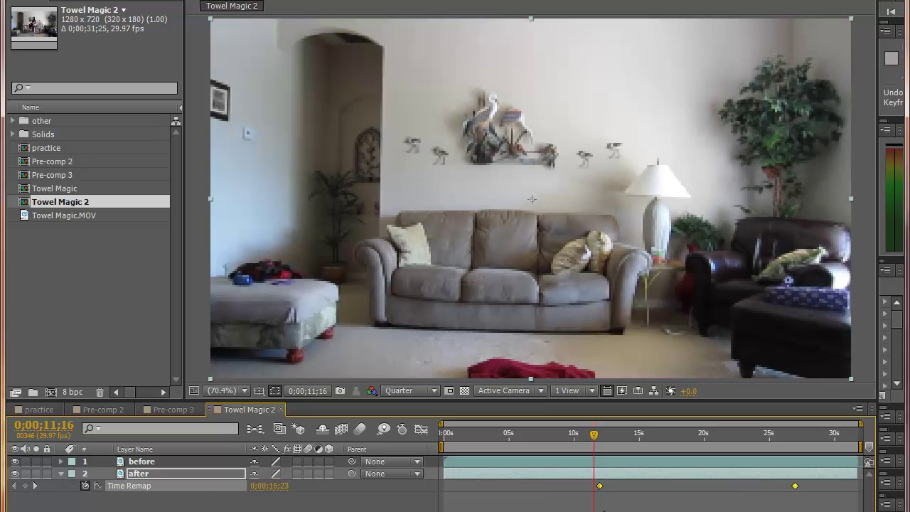
pyautogui.moveTo(600, 490); pyautogui.dragTo(580, 490)
pyautogui.moveTo(593, 435); pyautogui.dragTo(574, 436)
pyautogui.press('m')
pyautogui.press('KP_0')
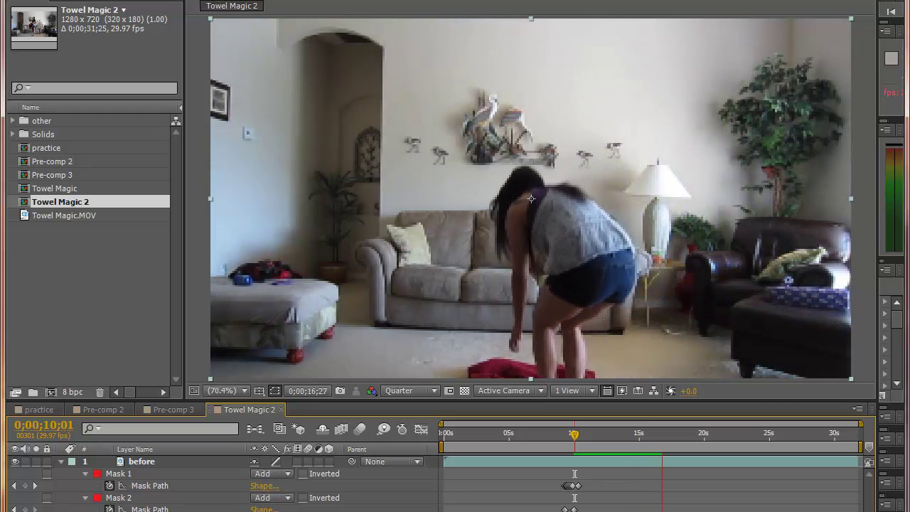
pyautogui.press('m')
pyautogui.press('Return')
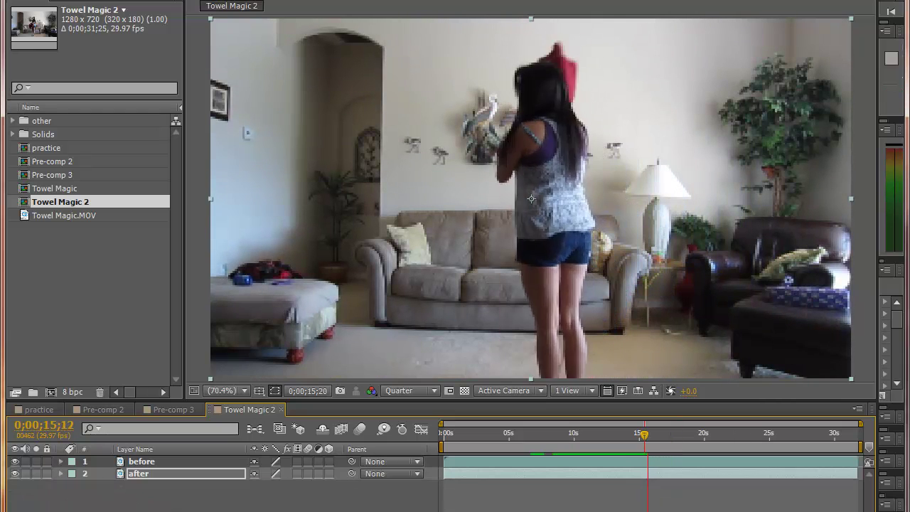